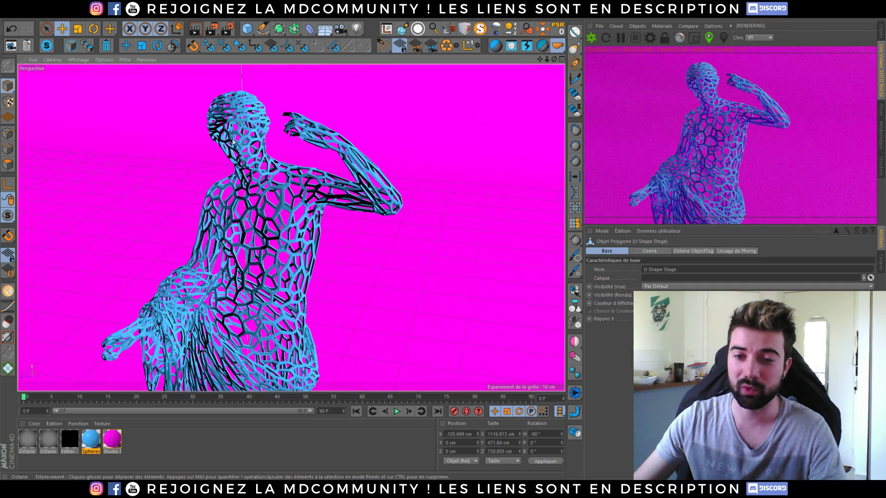
# - Switch to the browser and look through the Cinema 4D plugin catalogue on code.vonc.fr
pyautogui.moveTo(716, 162); pyautogui.dragTo(721, 163, button='middle')
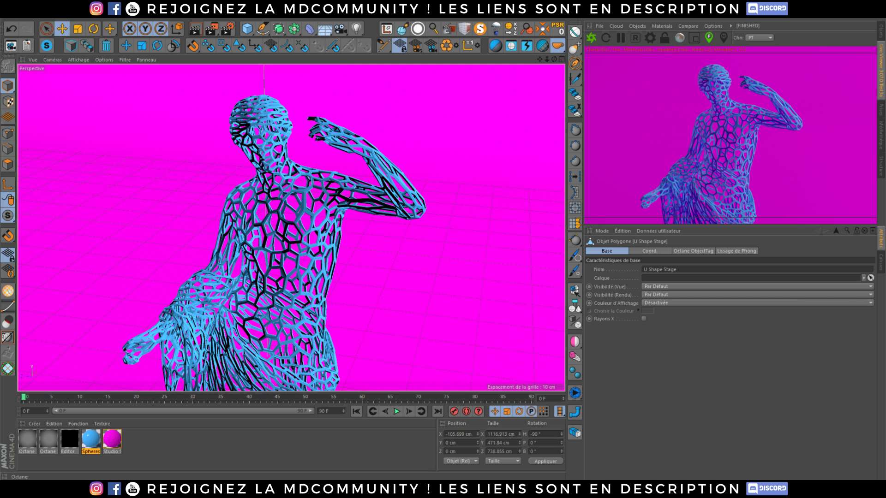
pyautogui.hotkey('alt', 'Tab')
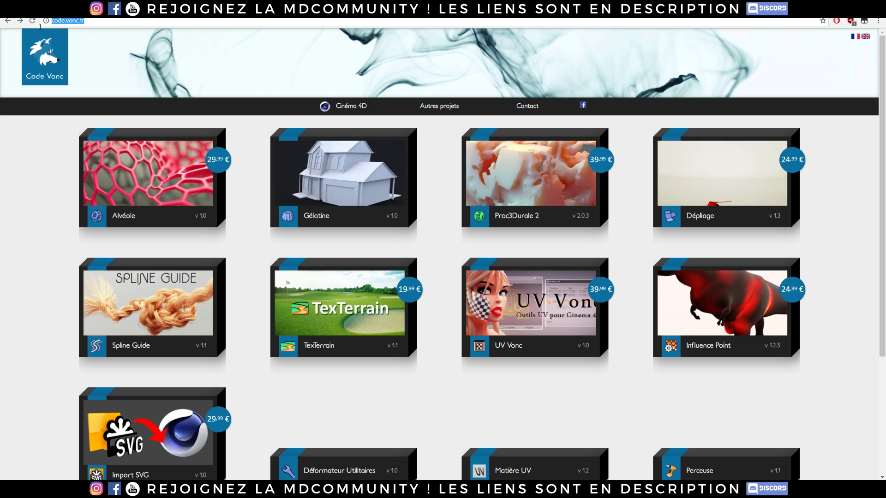
pyautogui.hotkey('ctrl', 'l')
pyautogui.click(63, 135)
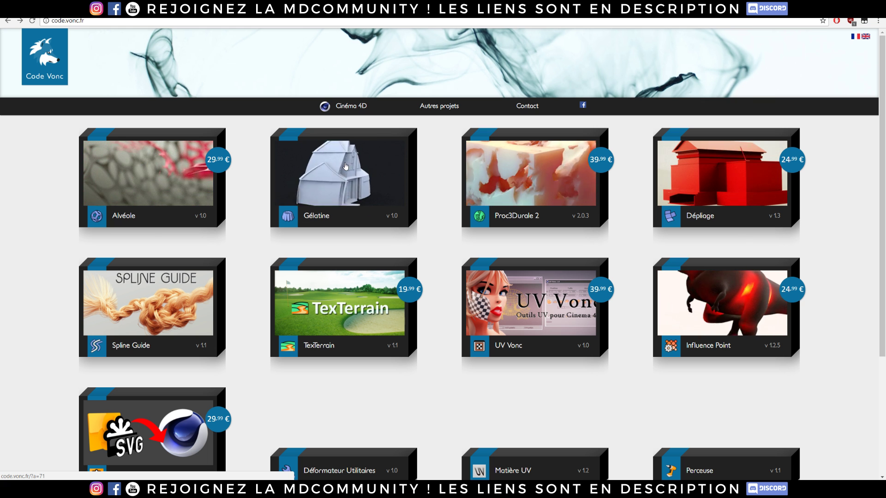
pyautogui.scroll(-3, 318, 177)
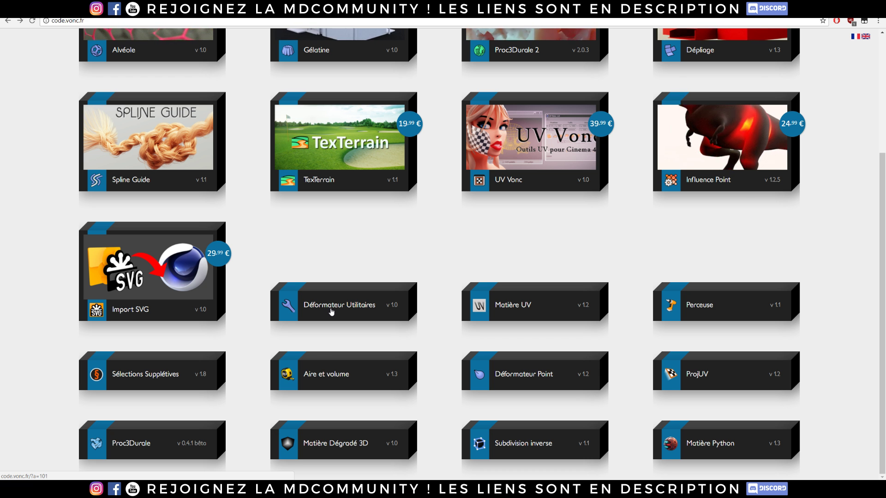
pyautogui.scroll(4, 328, 312)
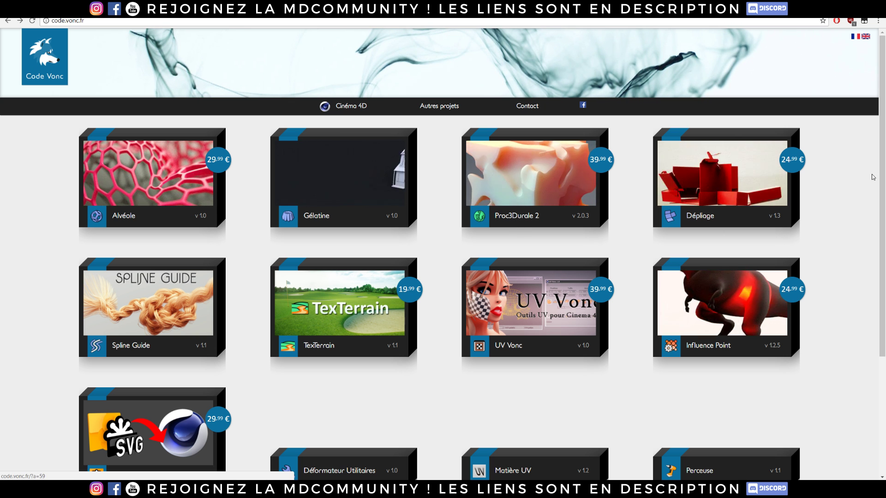
pyautogui.scroll(-2, 850, 179)
pyautogui.scroll(-1, 846, 185)
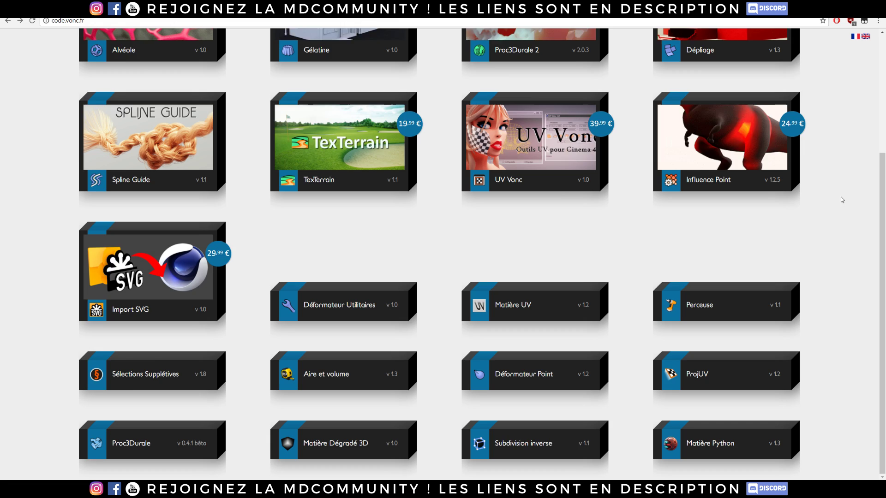
pyautogui.scroll(4, 839, 198)
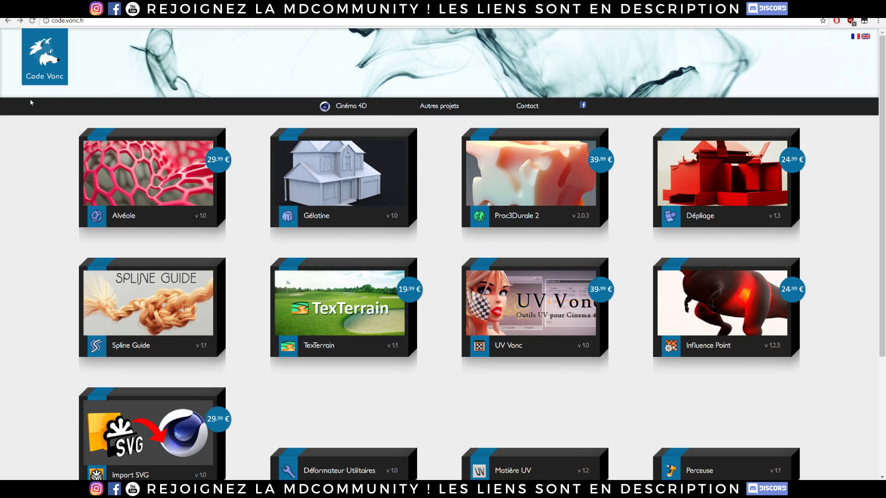
# - Look through the Motion Designers Community Facebook group, from its header down through the recent member posts
pyautogui.hotkey('ctrl', 'Tab')
pyautogui.scroll(20, 212, 159)
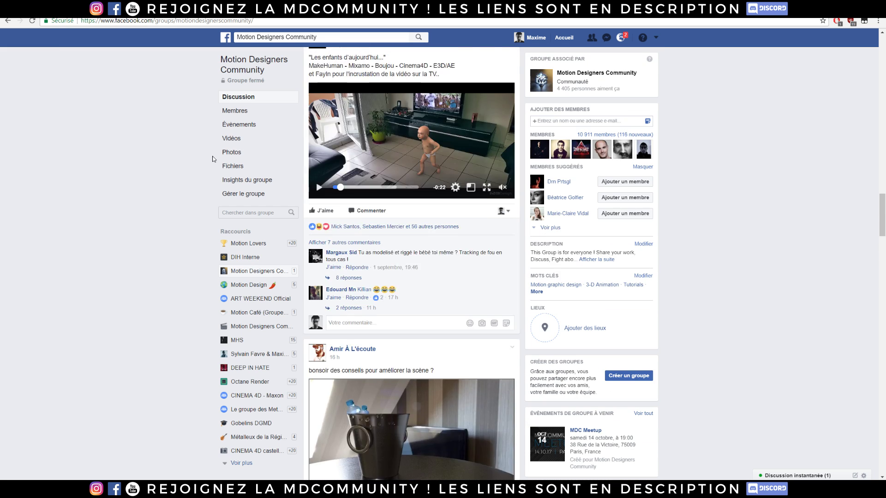
pyautogui.scroll(10, 209, 165)
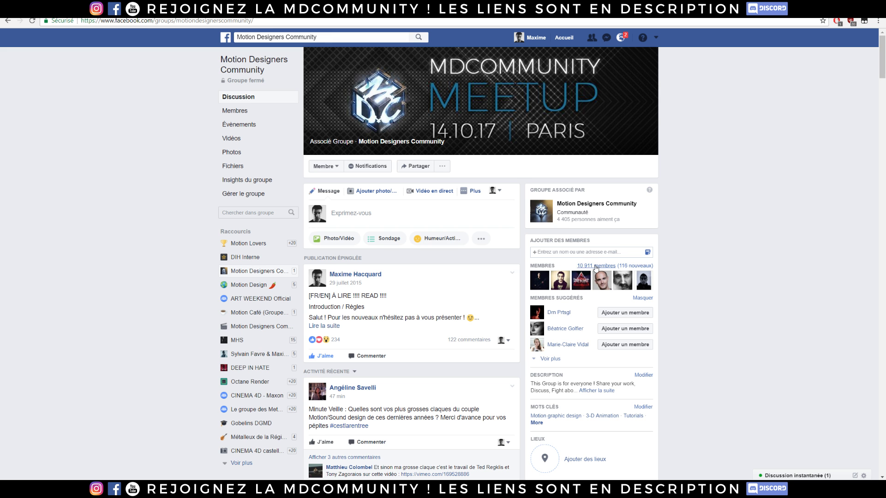
pyautogui.scroll(-15, 587, 267)
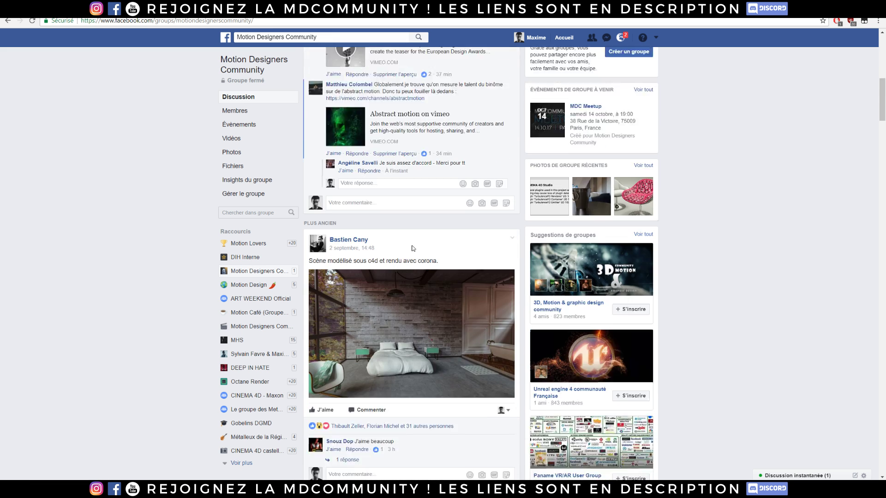
pyautogui.scroll(-15, 500, 263)
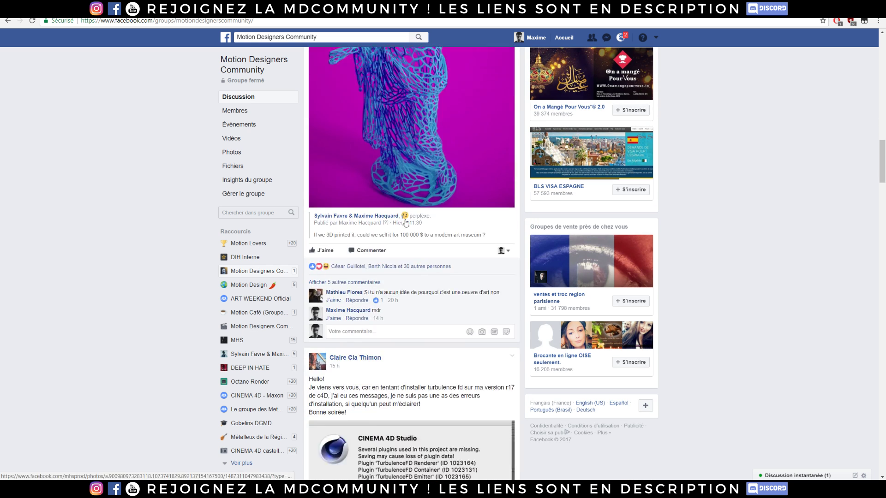
pyautogui.scroll(-15, 405, 222)
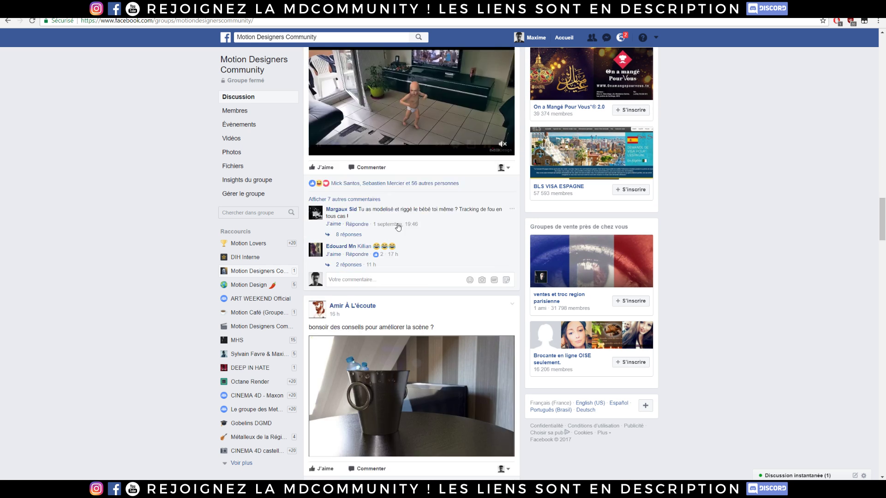
pyautogui.scroll(-15, 404, 221)
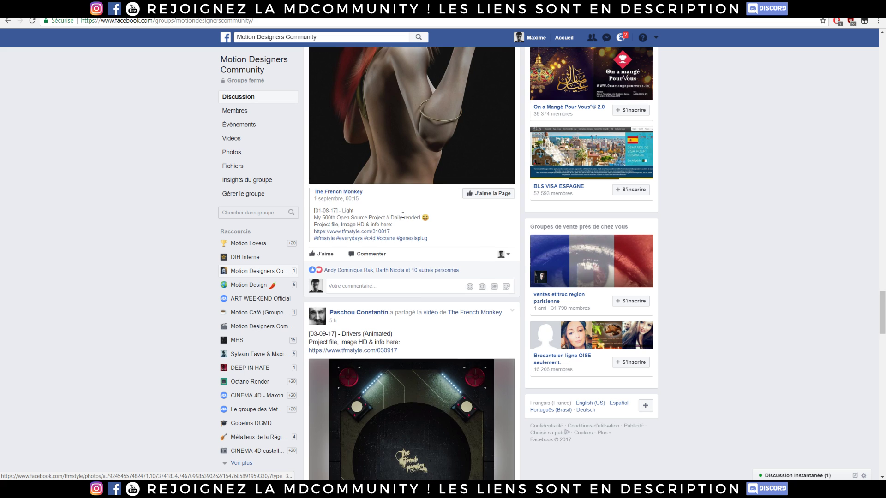
pyautogui.scroll(15, 686, 237)
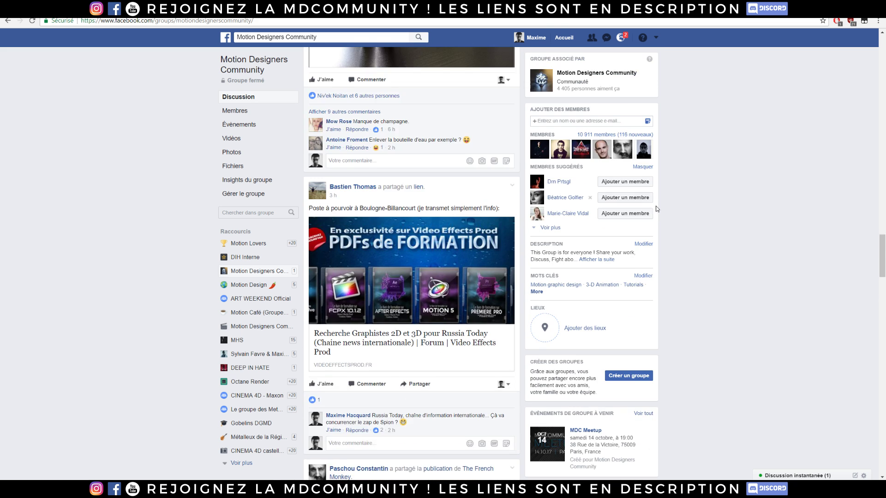
# - Look through the Motion Designers Community Facebook page, including its videos, events and publications
pyautogui.scroll(-4, 591, 273)
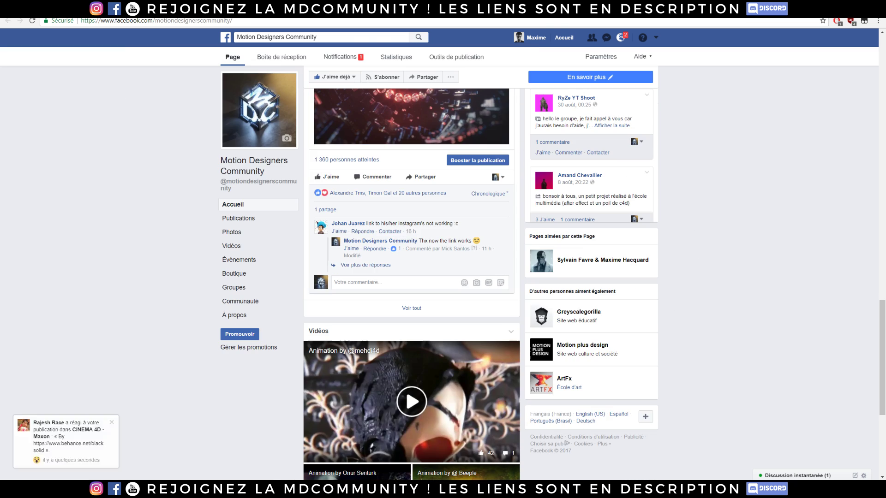
pyautogui.scroll(-5, 218, 264)
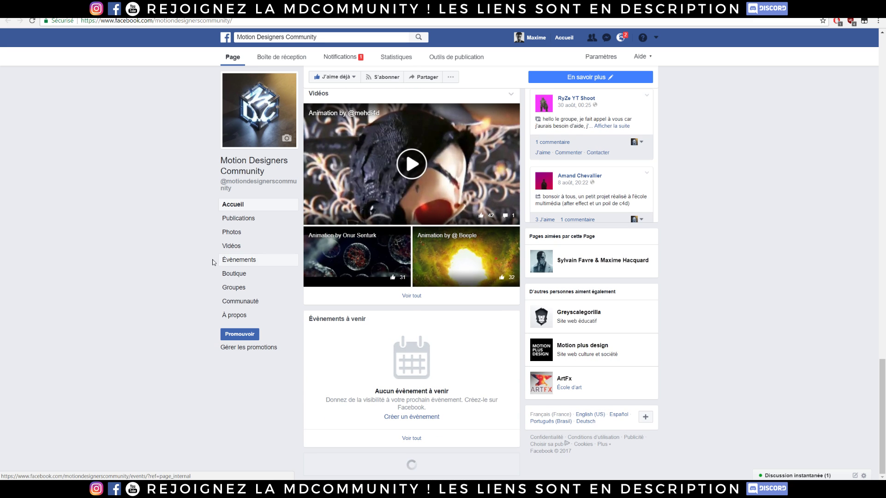
pyautogui.scroll(-10, 212, 261)
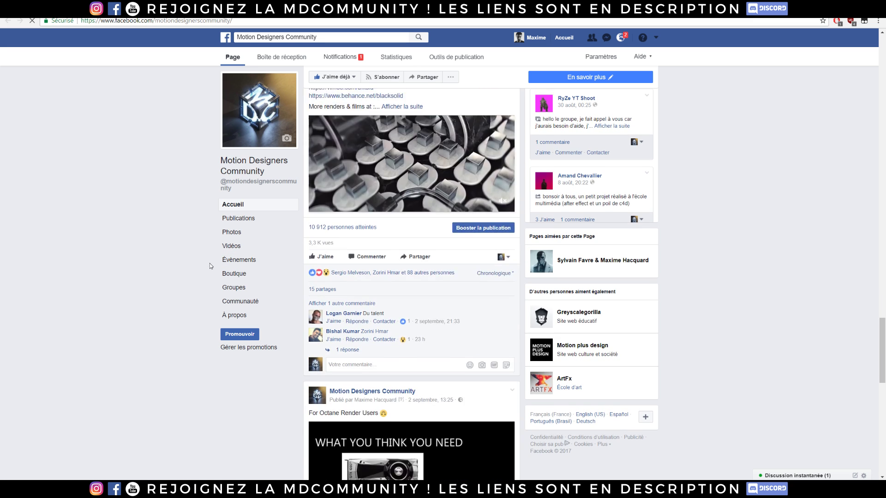
pyautogui.scroll(-6, 209, 263)
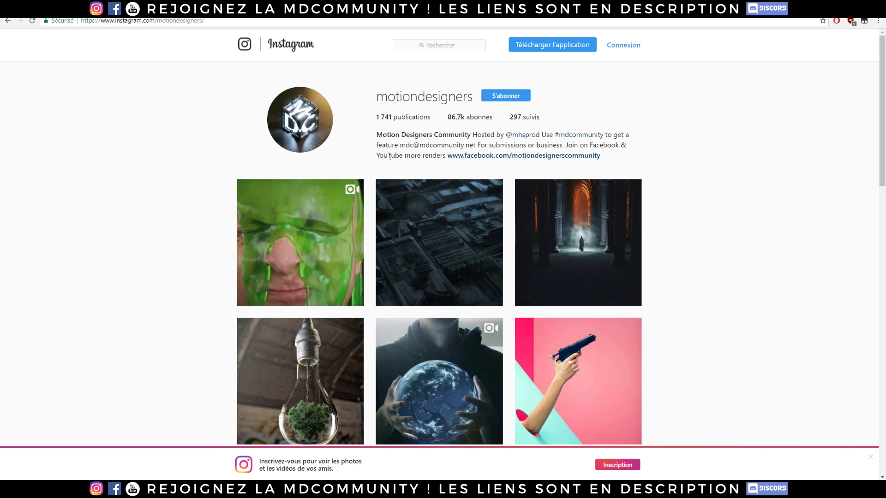
# - View the motiondesigners Instagram profile, examining its description and its grid of published renders
pyautogui.scroll(-3, 645, 237)
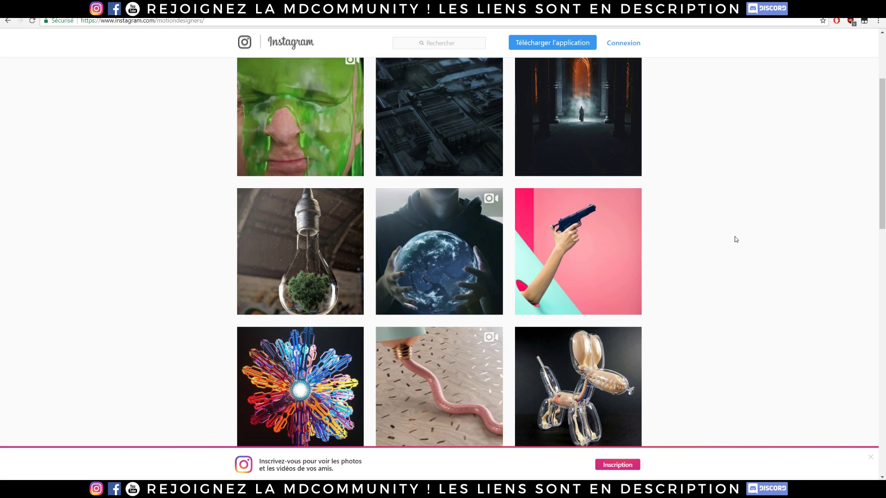
pyautogui.scroll(3, 277, 276)
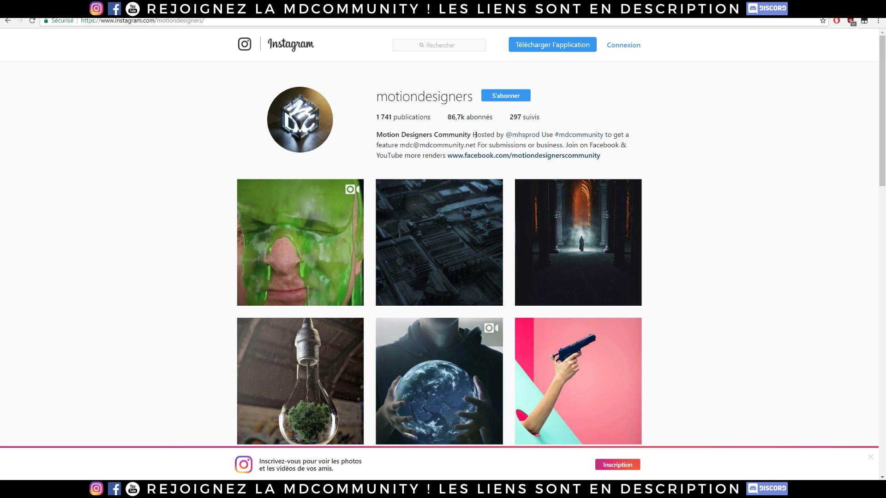
pyautogui.moveTo(473, 135); pyautogui.dragTo(621, 170)
pyautogui.click(642, 167)
pyautogui.scroll(-10, 181, 211)
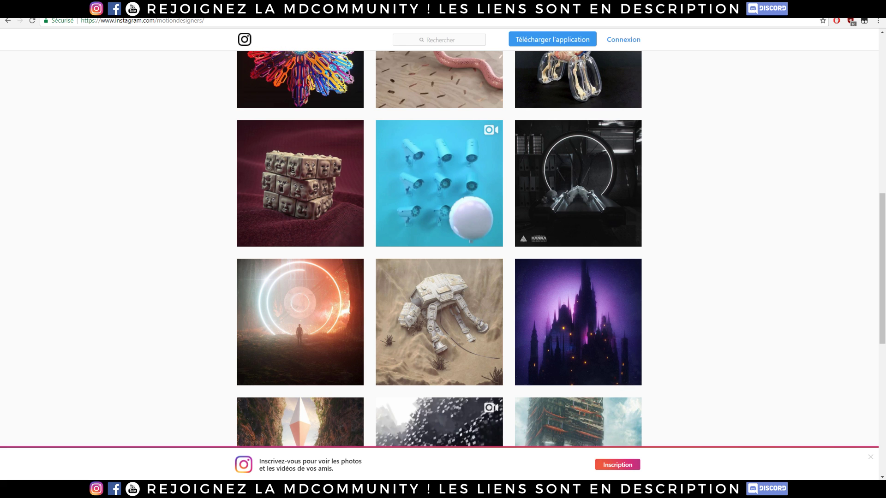
# - Switch to Cinema 4D, bring up the sphere scene and start a new Octane live render
pyautogui.hotkey('alt', 'Left')
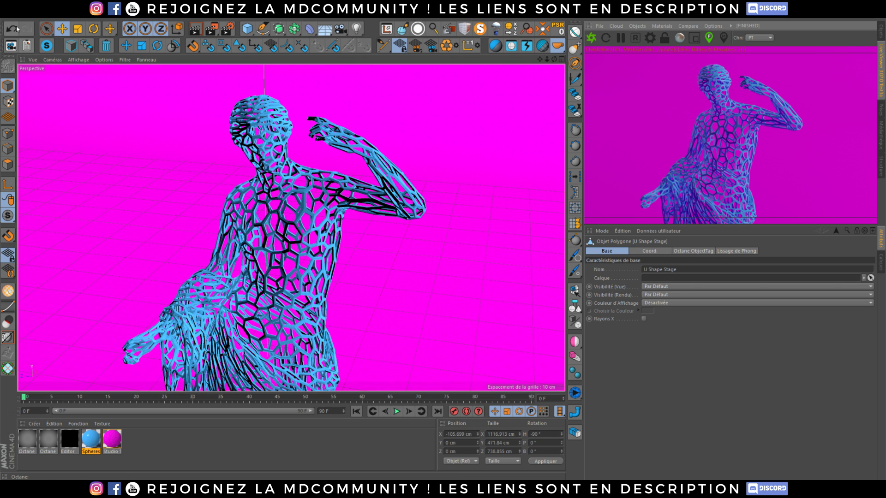
pyautogui.click(694, 22)
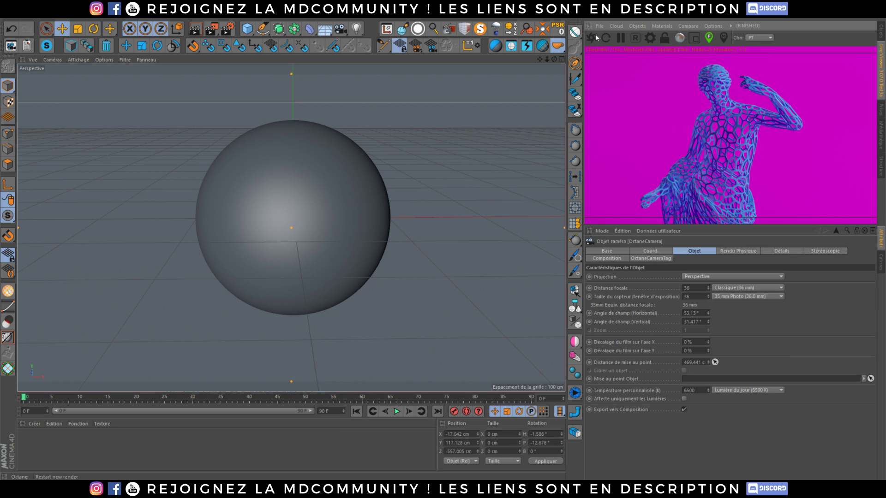
pyautogui.click(592, 37)
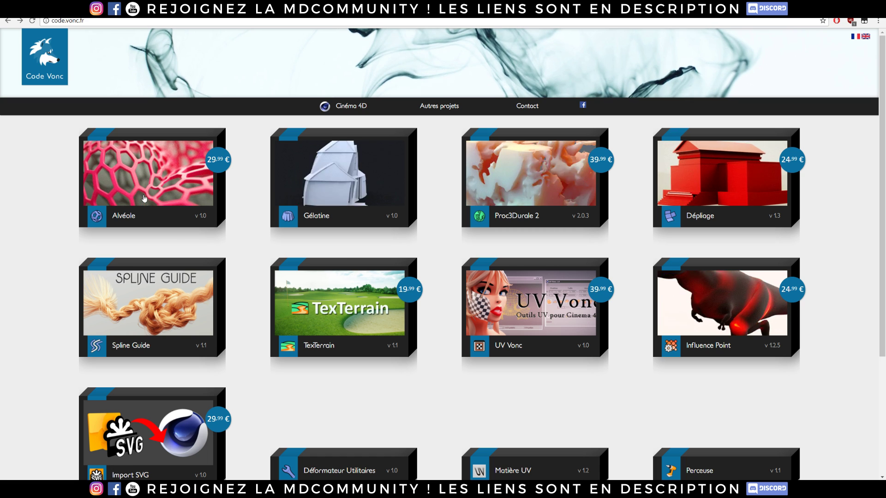
# - Open the Alvéole plugin page on code.vonc.fr in the browser and read through its parameter documentation
pyautogui.click(145, 196)
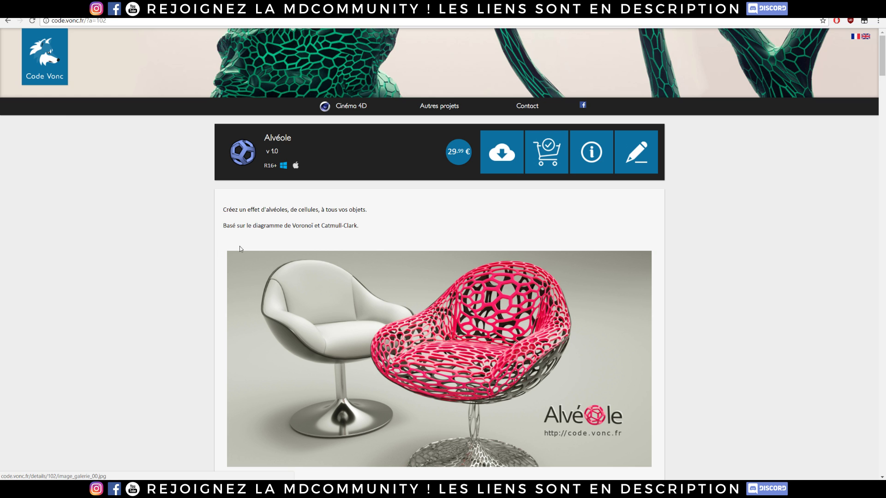
pyautogui.scroll(-17, 240, 248)
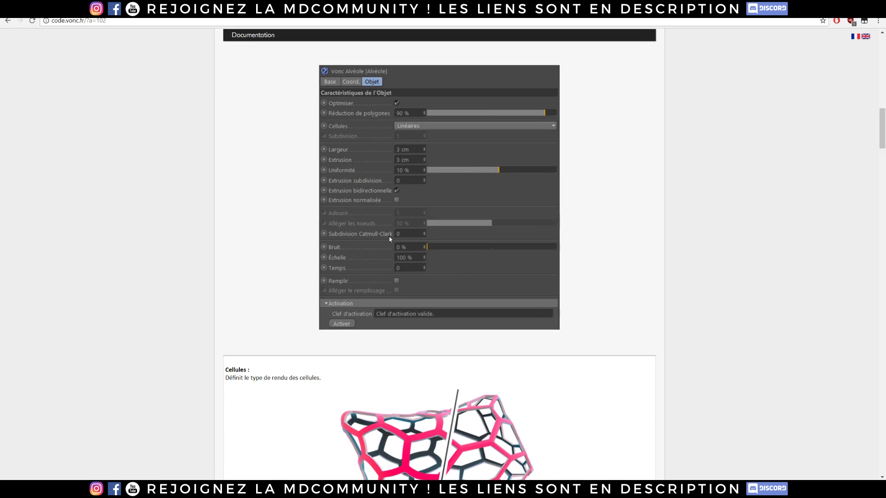
pyautogui.scroll(-15, 468, 294)
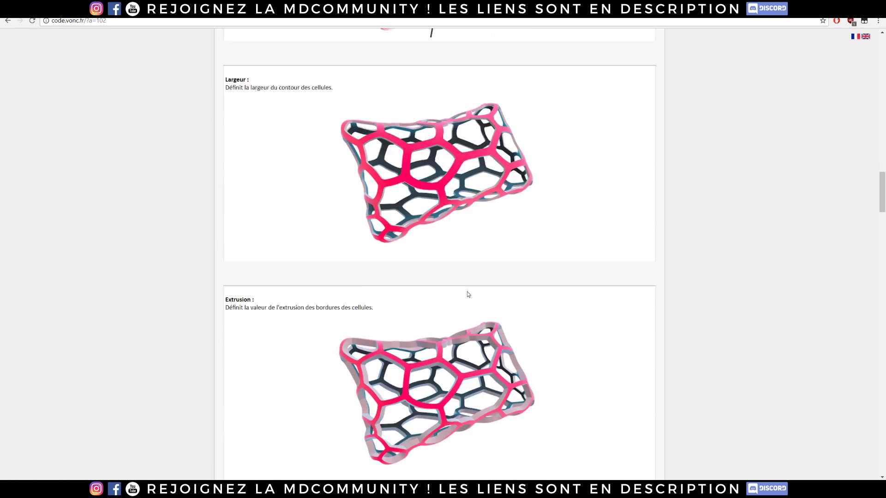
pyautogui.scroll(-13, 467, 294)
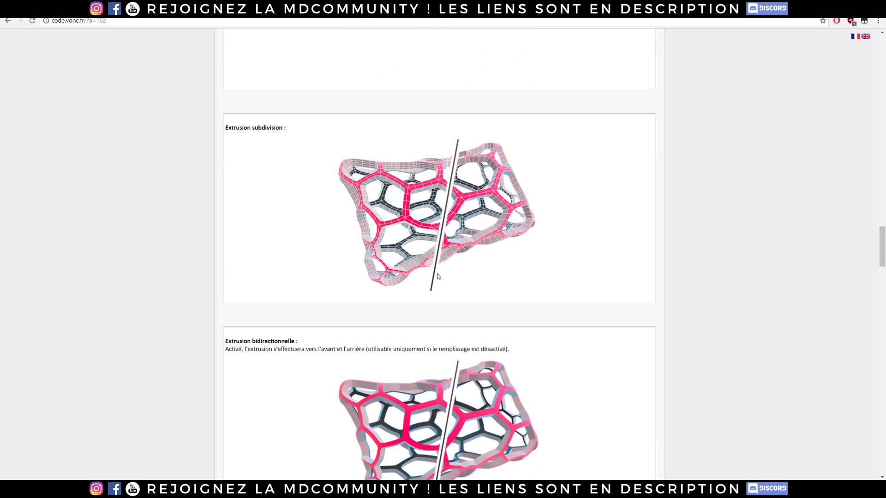
pyautogui.scroll(-4, 463, 235)
pyautogui.scroll(-6, 463, 235)
pyautogui.scroll(-3, 452, 247)
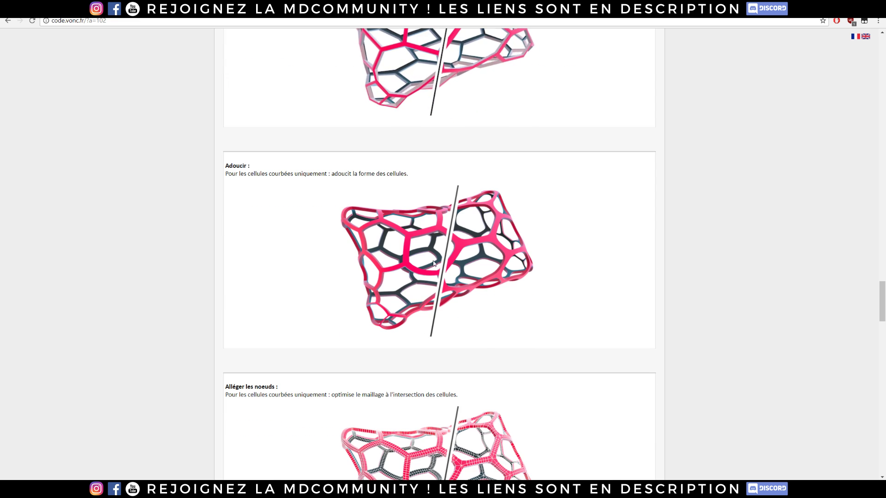
pyautogui.scroll(-6, 436, 277)
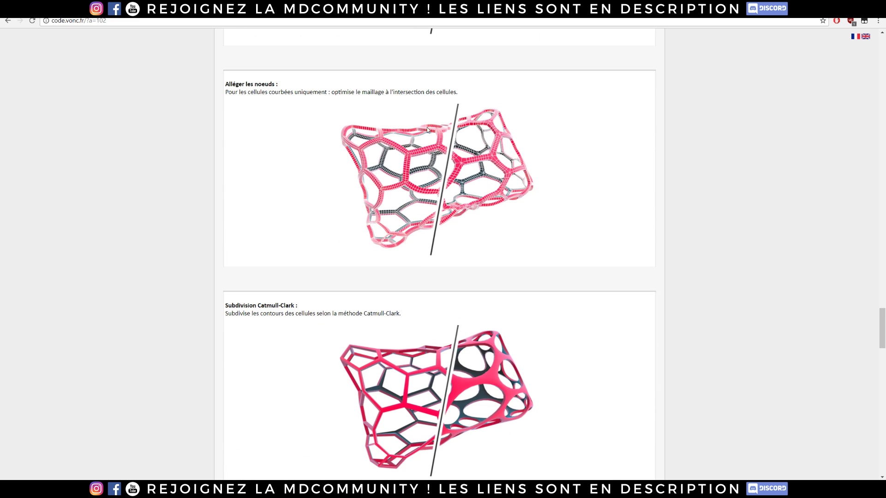
pyautogui.scroll(-12, 427, 130)
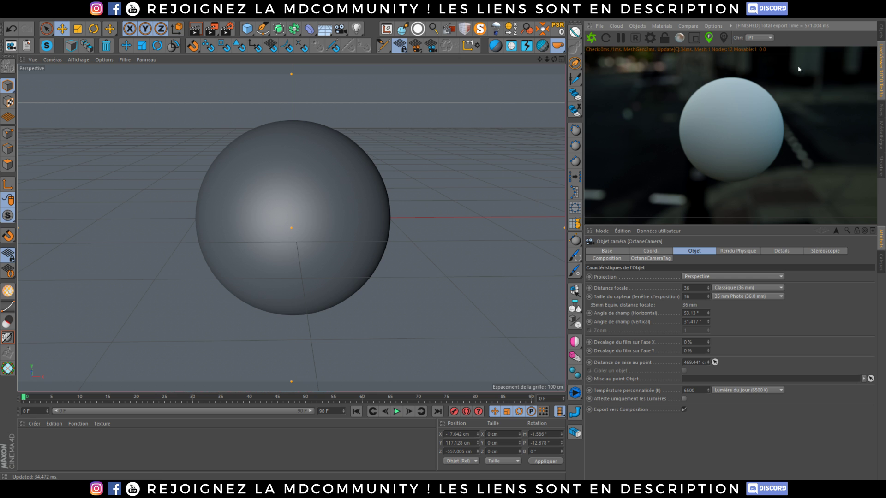
# - In Cinema 4D, select the sphere in the object list, search the commands for "alvé" and add an Alvéole object
pyautogui.click(879, 37)
pyautogui.press('Down')
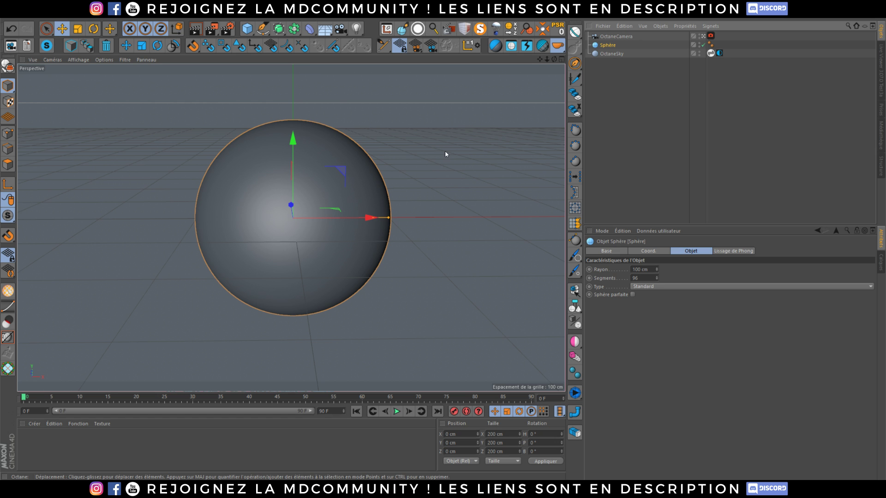
pyautogui.hotkey('shift', 'c')
pyautogui.write('a')
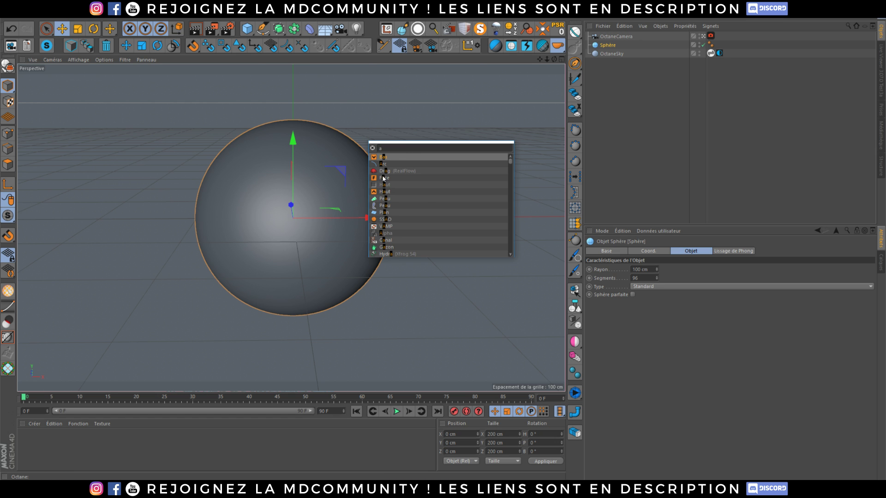
pyautogui.write('lvé')
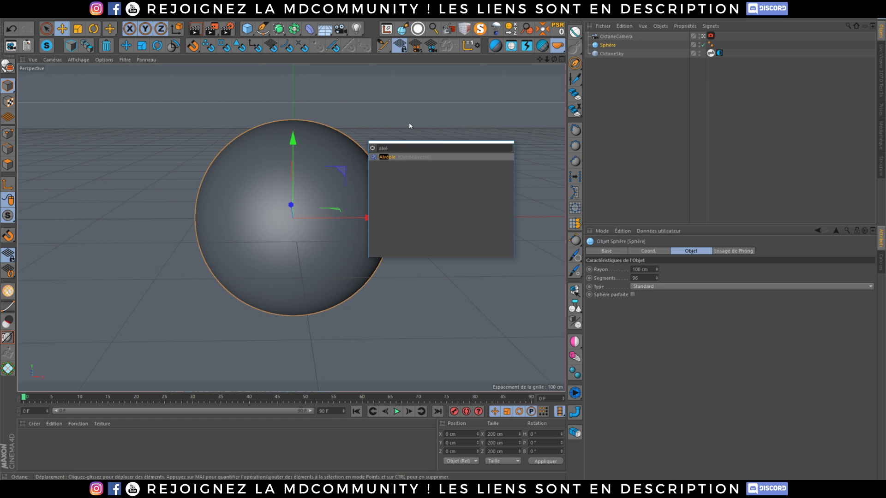
pyautogui.click(390, 158)
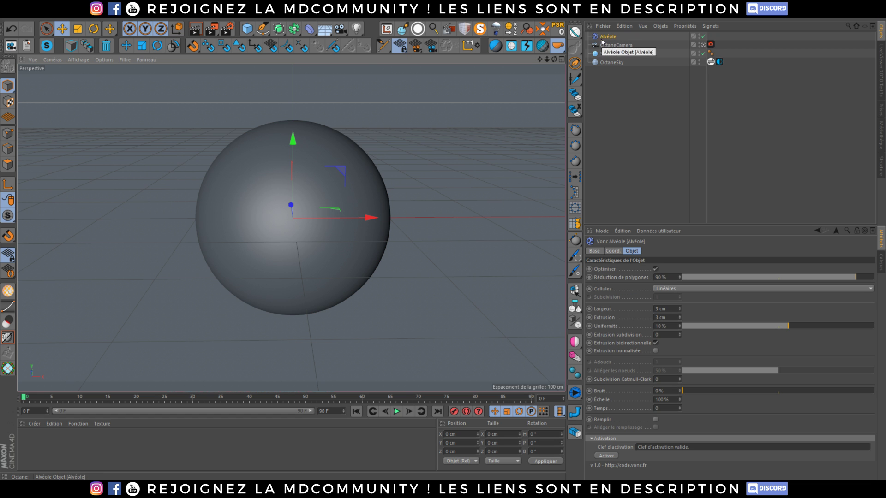
# - Nest the Alvéole object under the sphere and bring up the Octane live view to inspect the cellular structure up close
pyautogui.moveTo(609, 39)
pyautogui.mouseDown()
pyautogui.moveTo(626, 65)
pyautogui.moveTo(609, 54)
pyautogui.mouseUp()
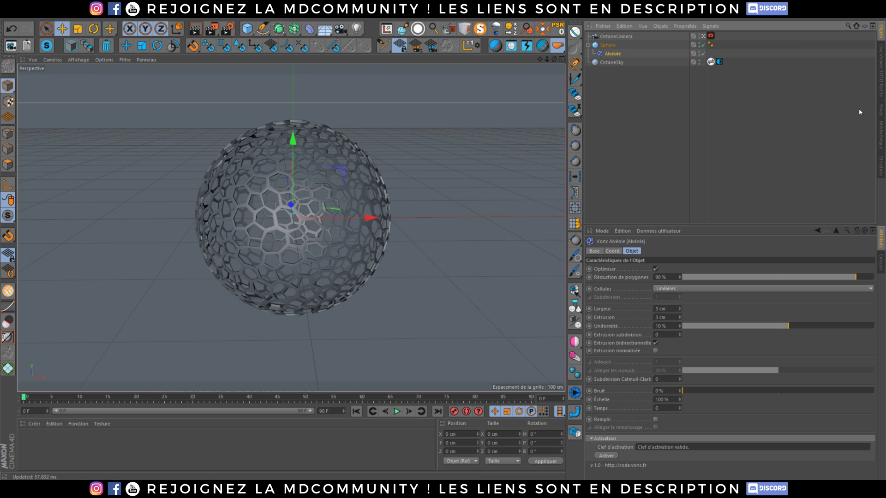
pyautogui.click(882, 83)
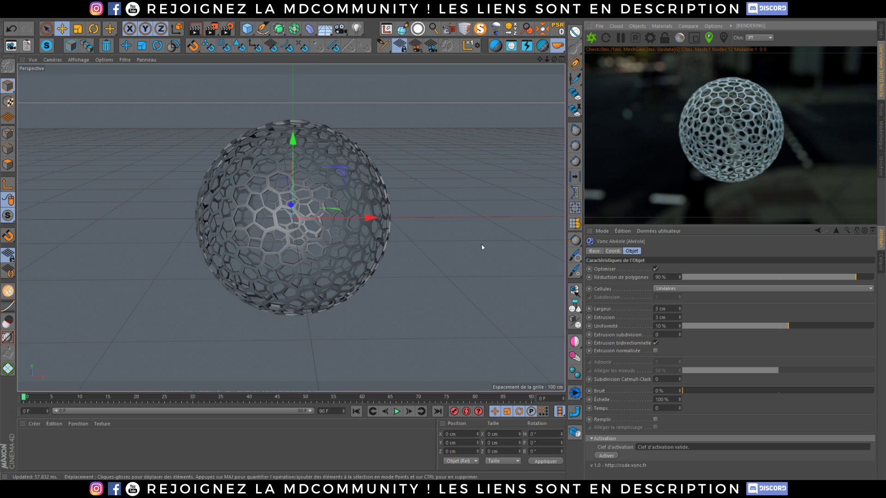
pyautogui.scroll(6, 311, 160)
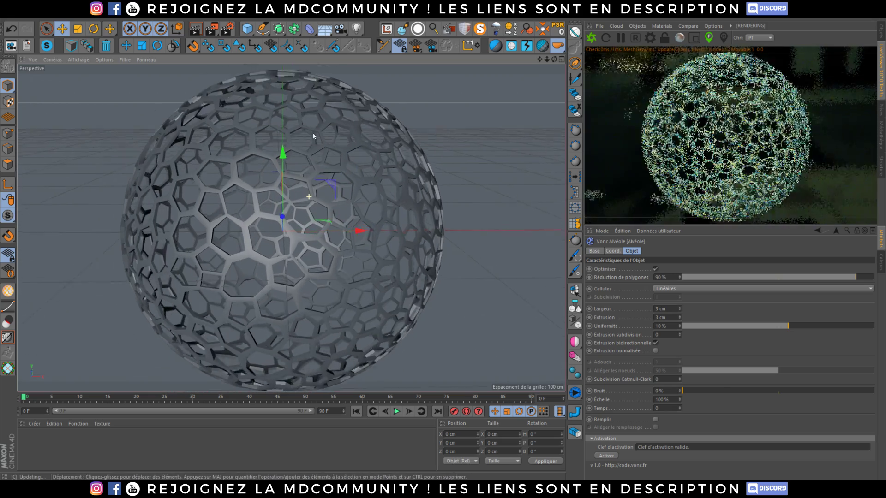
pyautogui.keyDown('alt'); pyautogui.moveTo(332, 166); pyautogui.dragTo(360, 159); pyautogui.keyUp('alt')
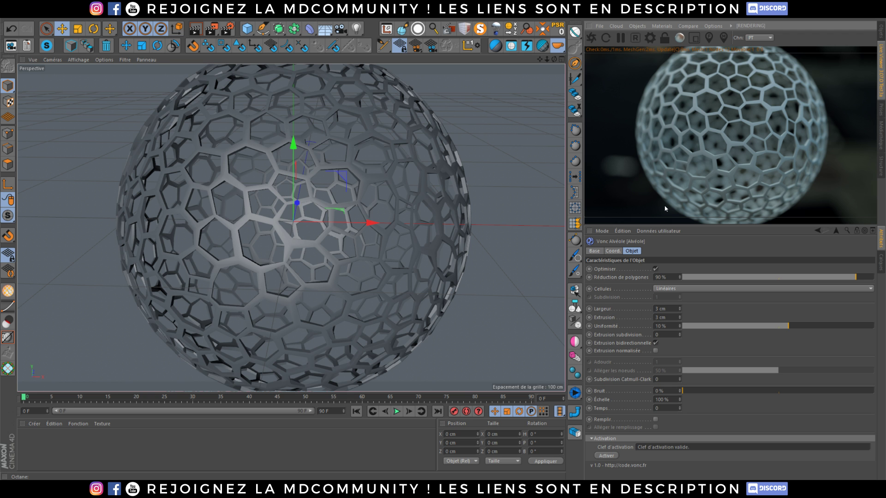
# - Try polygon reductions of 31% and 81% on the Alvéole object, and settle on 96%
pyautogui.moveTo(786, 277); pyautogui.dragTo(740, 275)
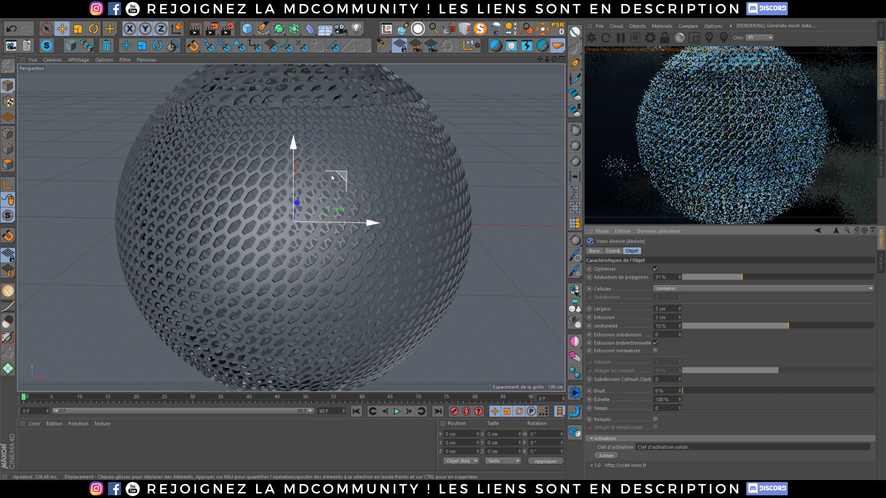
pyautogui.doubleClick(660, 276)
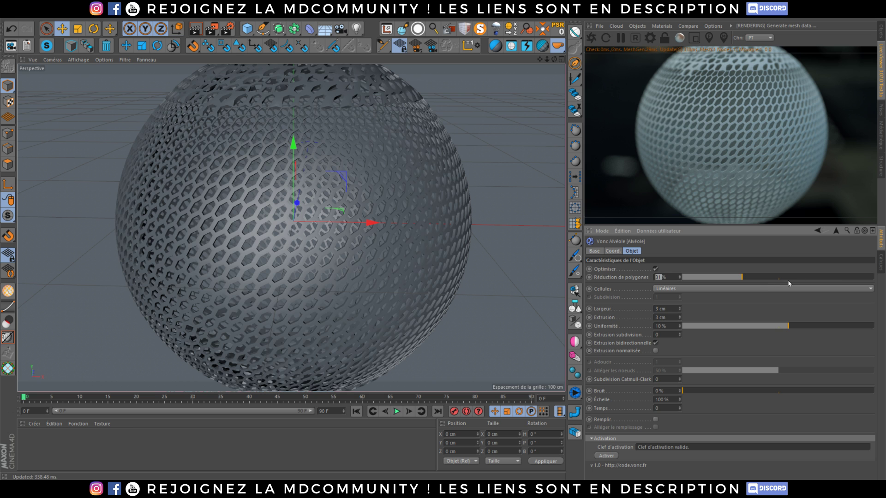
pyautogui.click(837, 279)
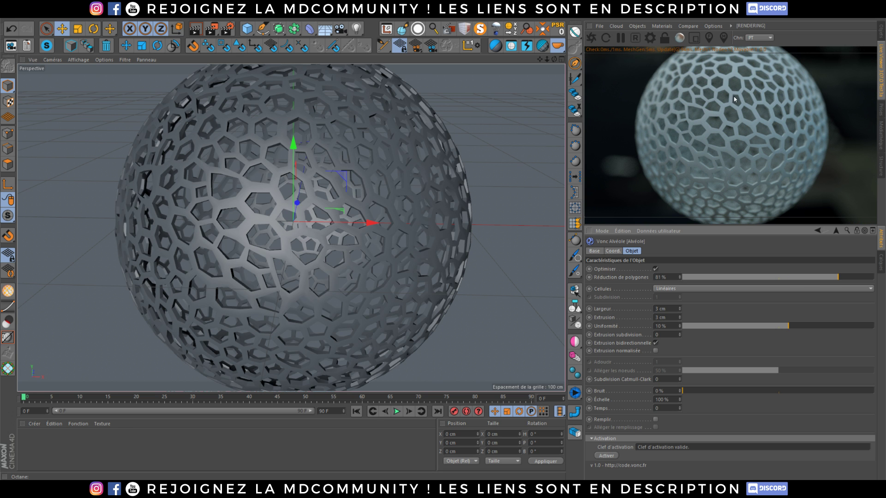
pyautogui.moveTo(838, 276); pyautogui.dragTo(867, 280)
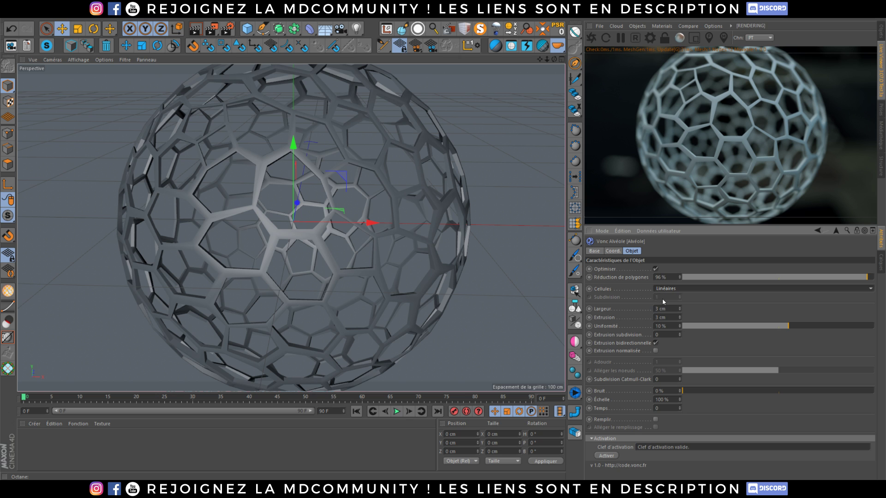
# - Try the Courbées cell type with subdivision 2, and return the cells to Linéaires
pyautogui.click(680, 290)
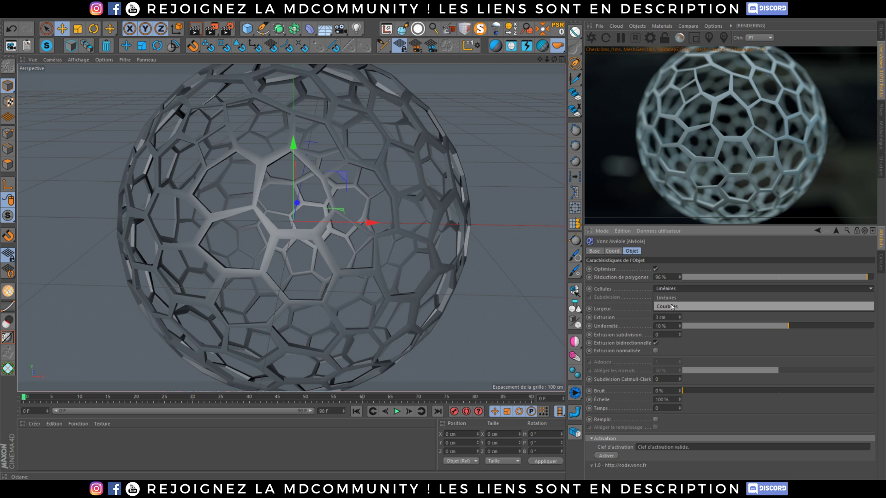
pyautogui.click(673, 306)
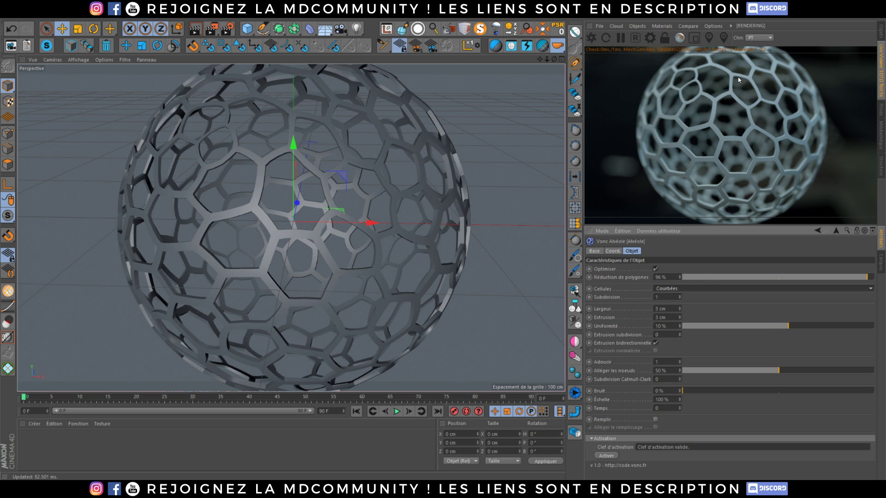
pyautogui.click(679, 296)
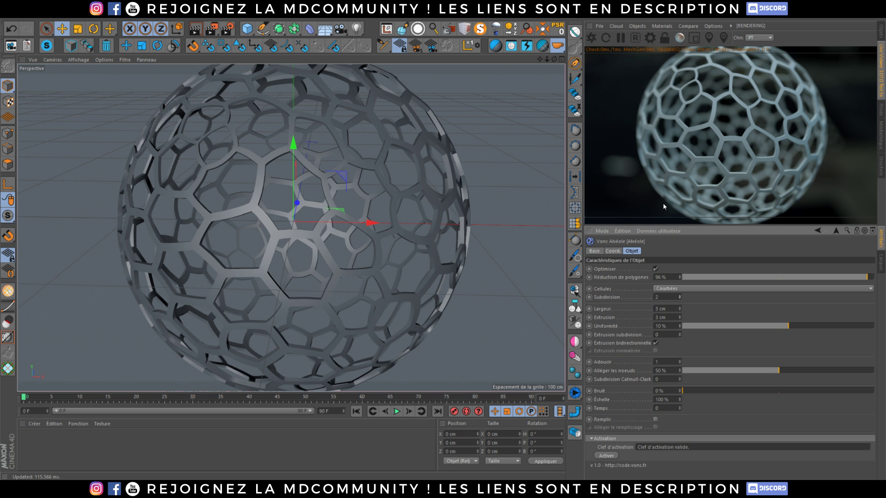
pyautogui.click(671, 293)
pyautogui.click(672, 298)
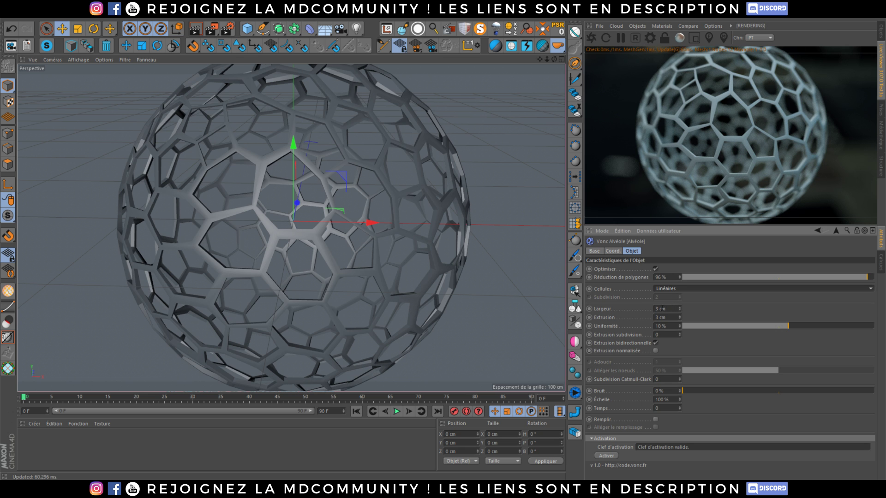
# - Try cell border widths of 5 cm and 13.2 cm on the Alvéole object
pyautogui.doubleClick(659, 308)
pyautogui.write('5')
pyautogui.press('Return')
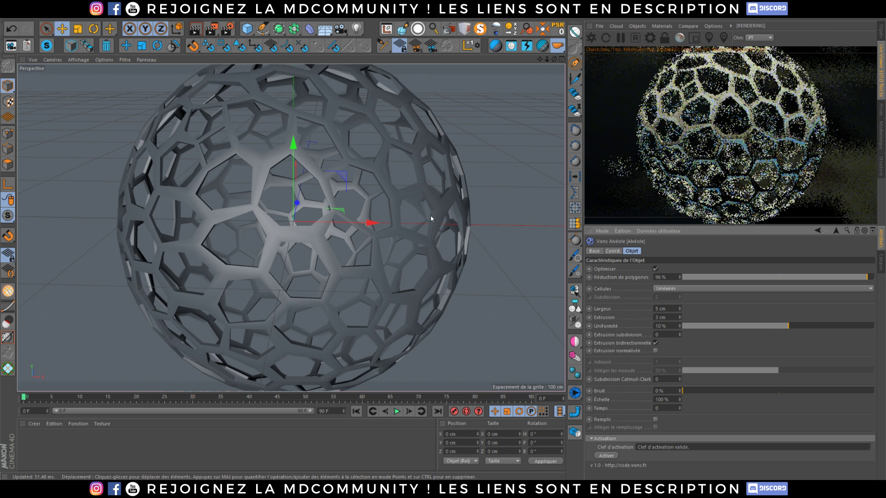
pyautogui.moveTo(680, 309); pyautogui.dragTo(689, 349)
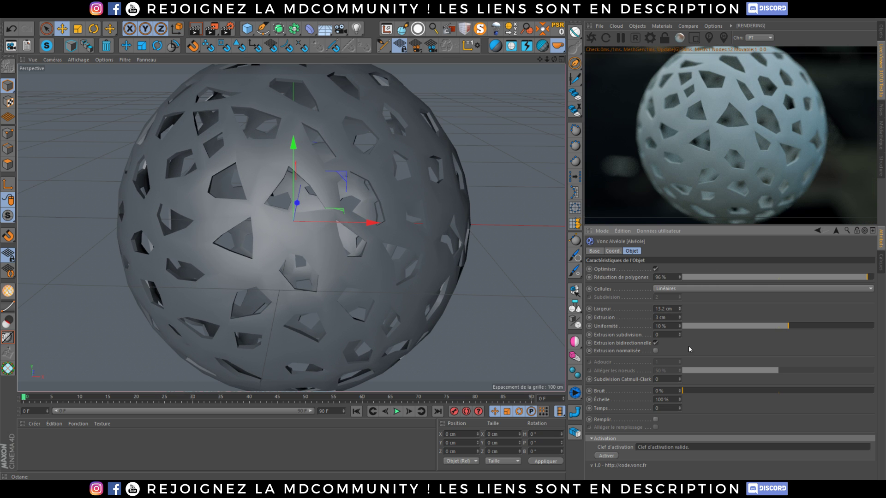
# - Set the Alvéole's width to 2 cm and its extrusion to 1 cm
pyautogui.doubleClick(666, 308)
pyautogui.write('2')
pyautogui.press('Return')
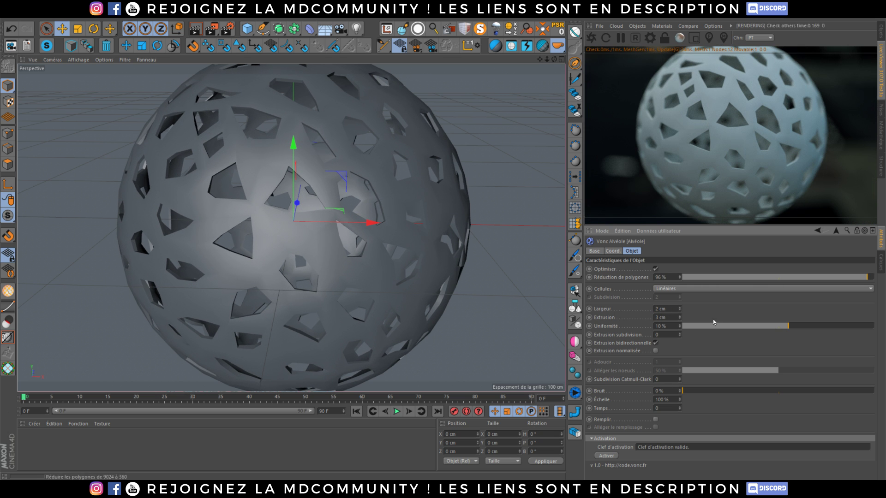
pyautogui.doubleClick(660, 318)
pyautogui.write('1')
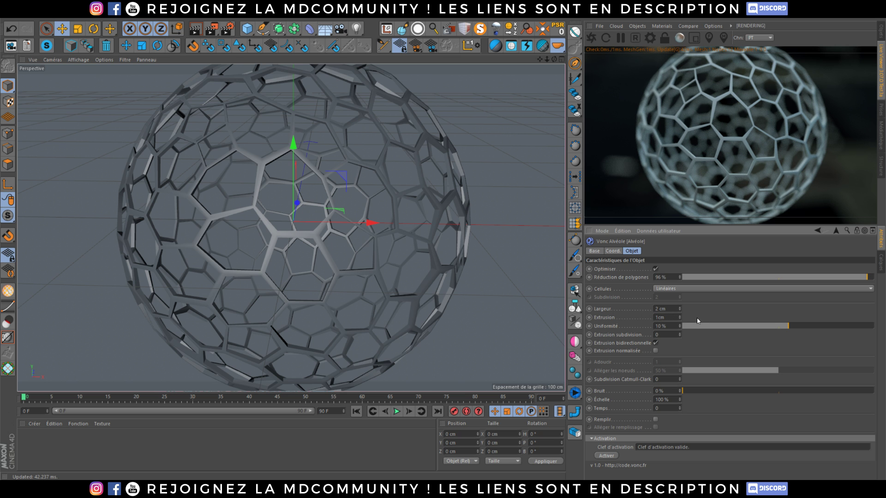
pyautogui.press('Return')
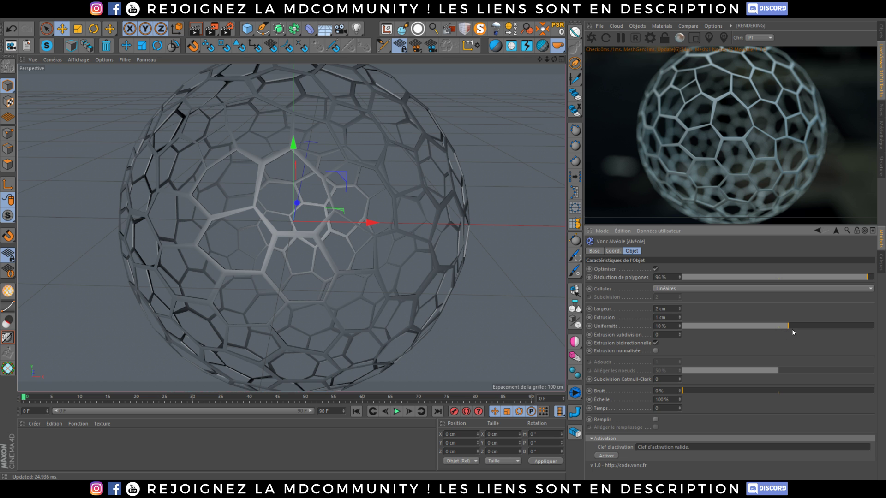
# - Try a uniformity of -28% on the cells, and settle on -6%
pyautogui.moveTo(798, 329); pyautogui.dragTo(751, 325)
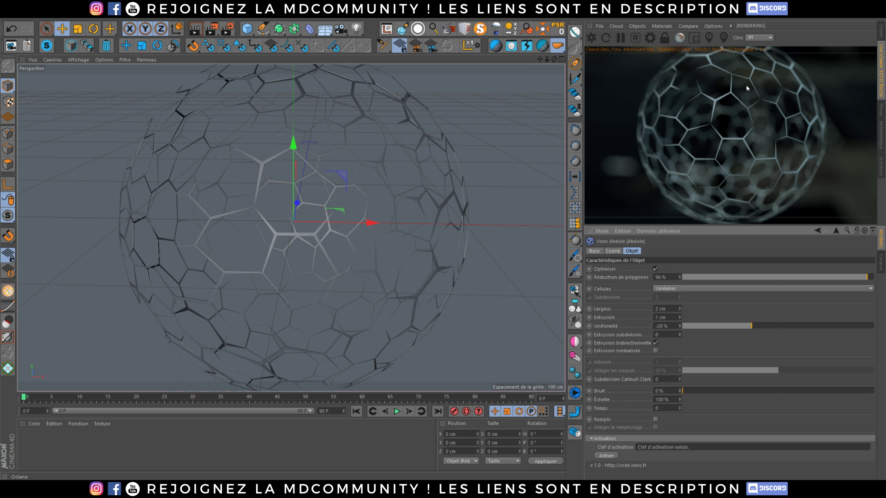
pyautogui.moveTo(755, 326); pyautogui.dragTo(772, 326)
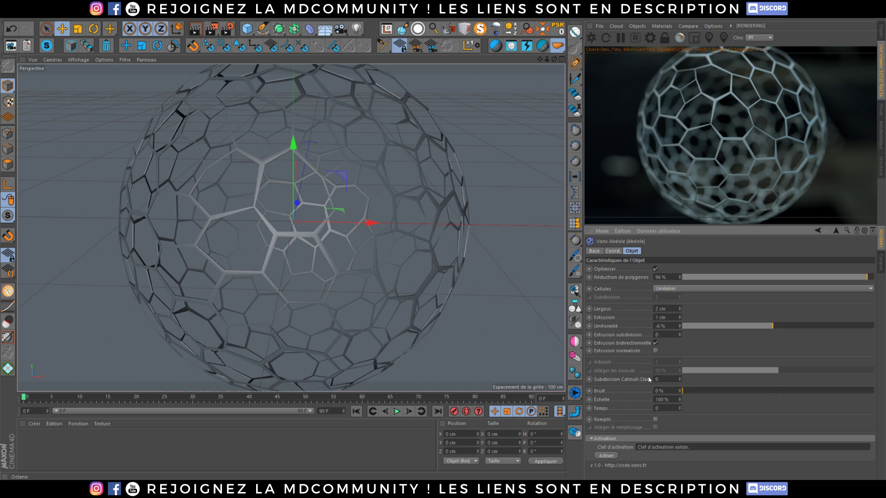
# - Try a Catmull-Clark subdivision of 1, point out the Subdivision Surface generator, and reset the subdivision to 0
pyautogui.click(678, 377)
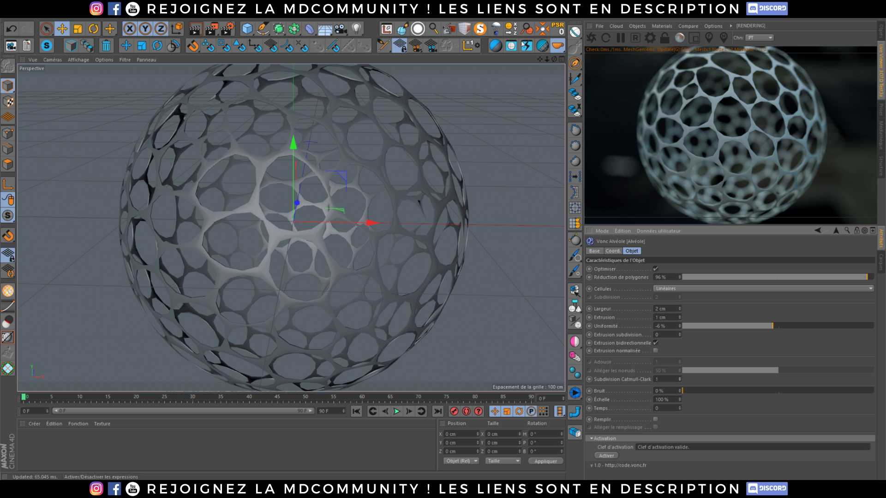
pyautogui.click(282, 30)
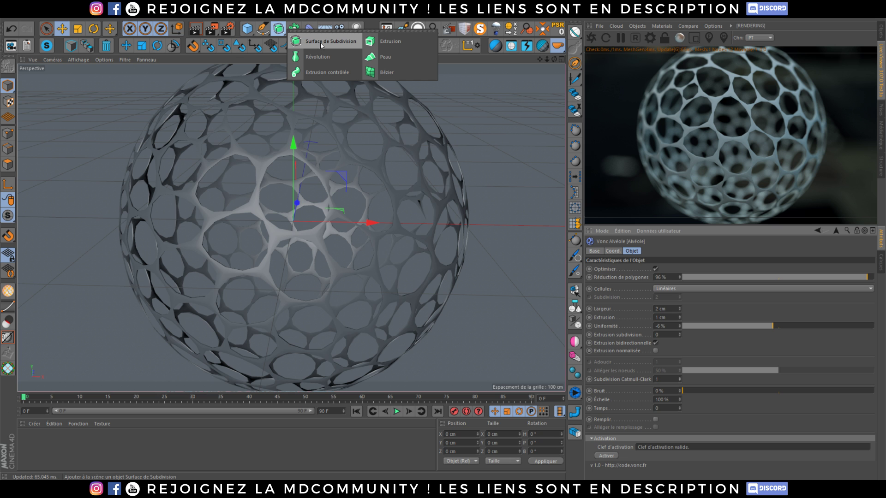
pyautogui.click(679, 381)
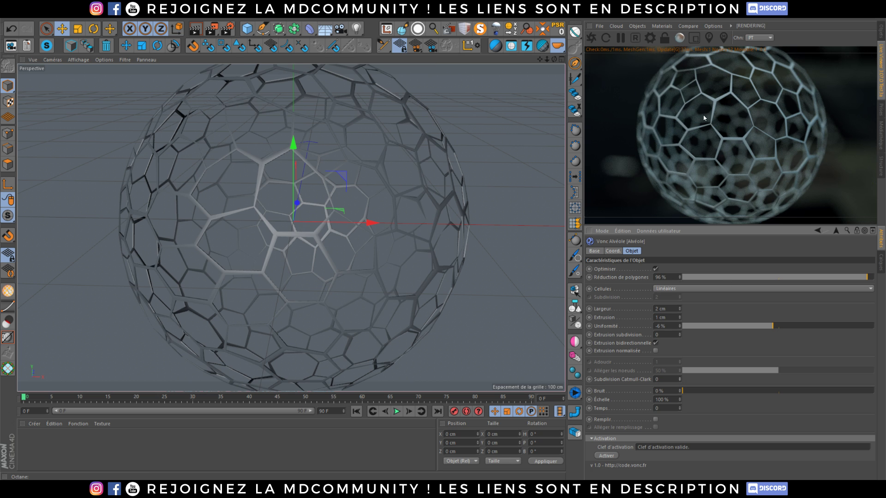
# - Set the Alvéole's noise to 63% and both its width and extrusion to 3 cm
pyautogui.moveTo(717, 391); pyautogui.dragTo(803, 391)
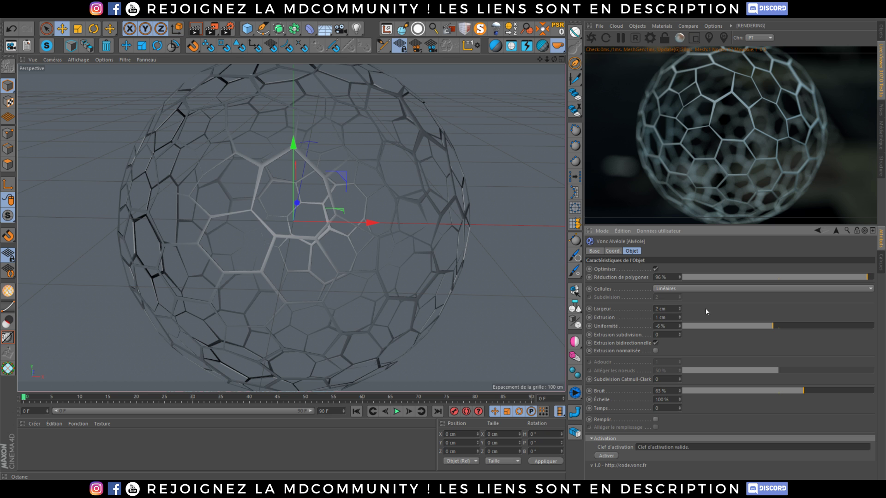
pyautogui.moveTo(661, 308); pyautogui.dragTo(648, 310)
pyautogui.write('3')
pyautogui.press('Tab')
pyautogui.write('3')
pyautogui.press('Return')
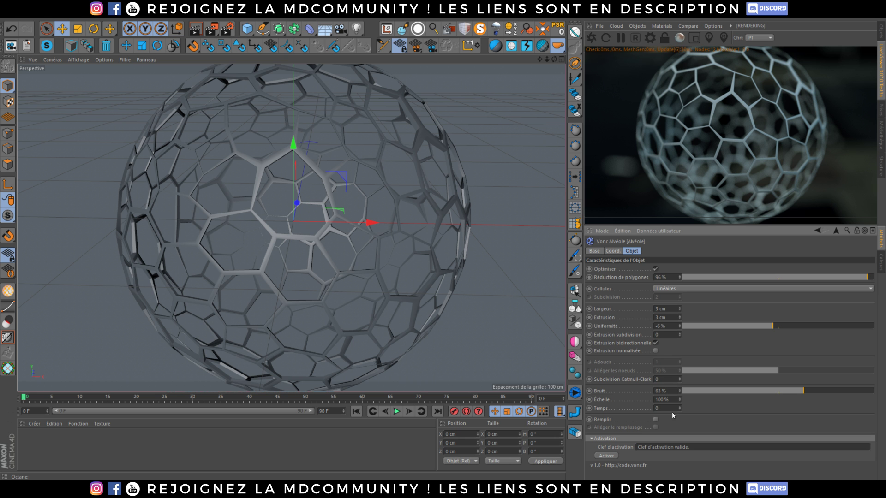
# - Vary the noise time through 0.09 and 14.78 to 12.14, playing the timeline to check for movement in the cells
pyautogui.moveTo(680, 408); pyautogui.dragTo(680, 405)
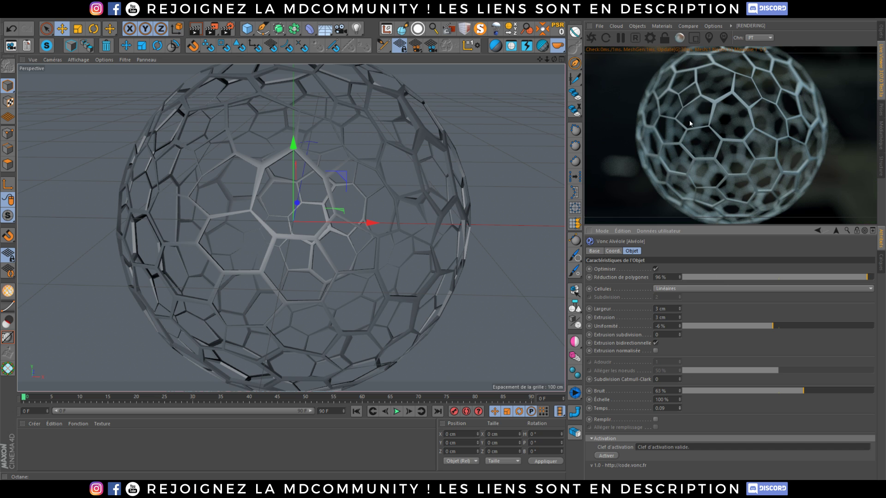
pyautogui.press('F8')
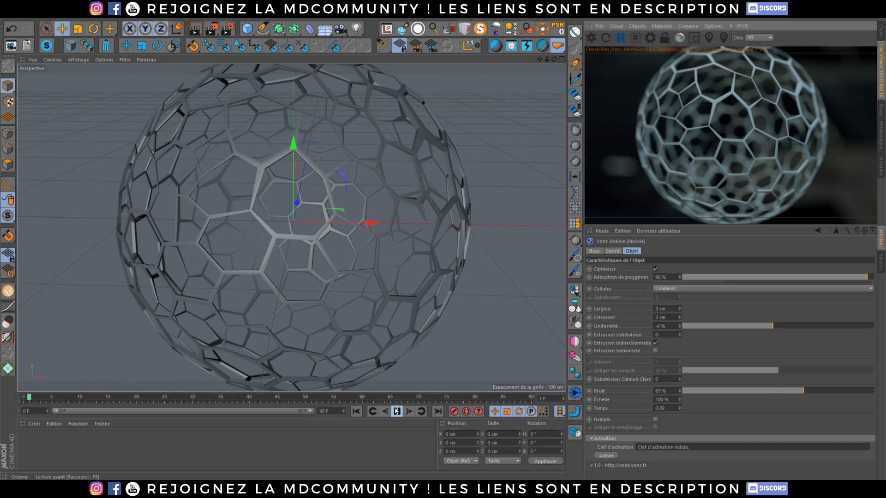
pyautogui.press('F8')
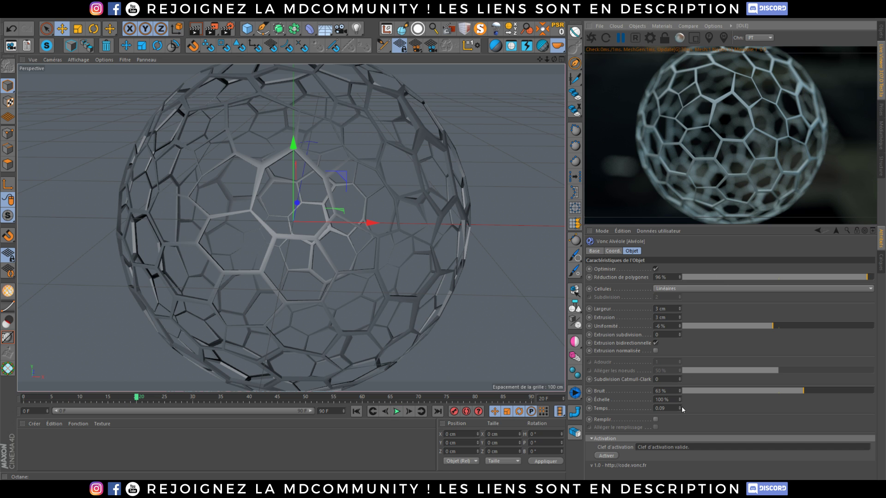
pyautogui.moveTo(680, 409); pyautogui.dragTo(373, 423)
pyautogui.click(396, 411)
pyautogui.click(396, 411)
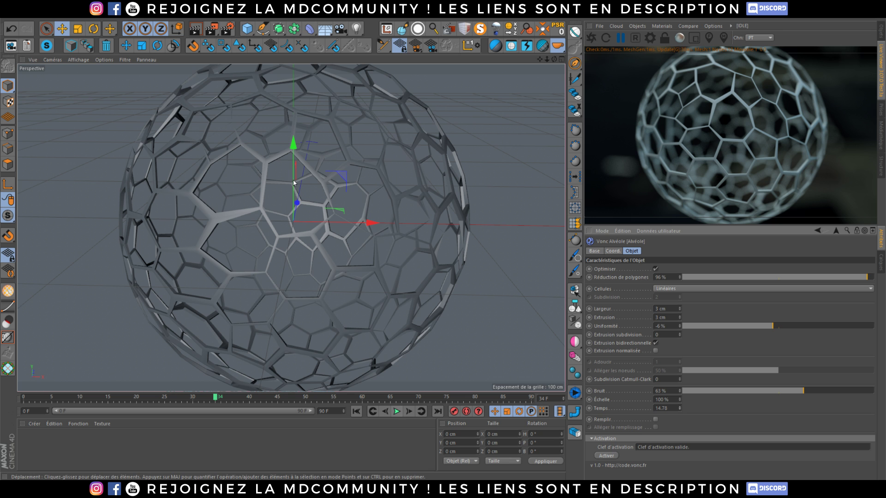
pyautogui.moveTo(679, 407); pyautogui.dragTo(679, 425)
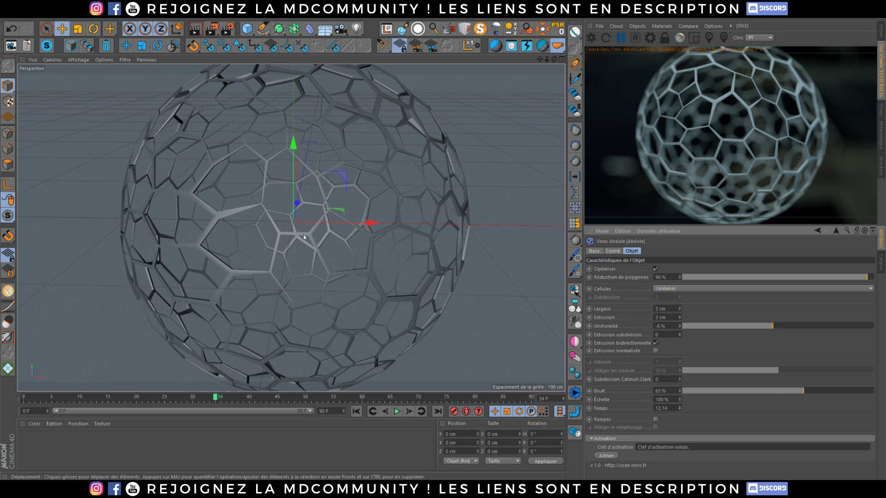
# - Try the Remplir option to fill the cells, restart the Octane live render to compare, and disable the option again
pyautogui.click(655, 420)
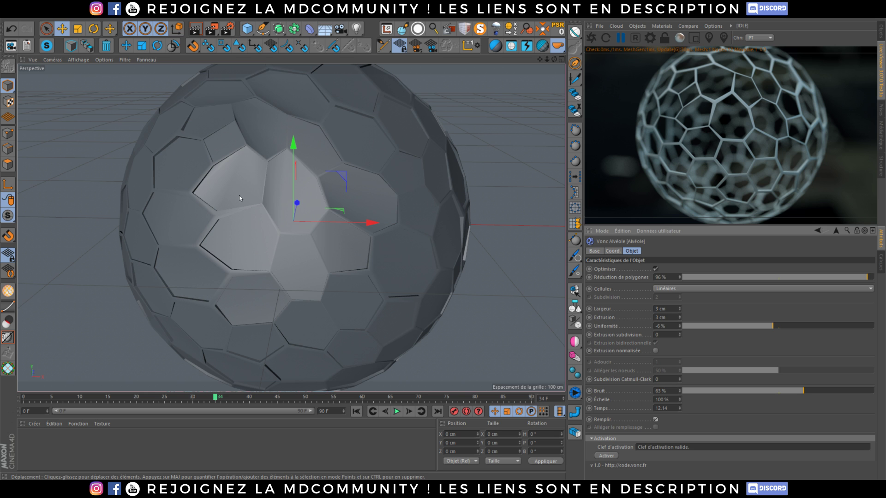
pyautogui.click(595, 38)
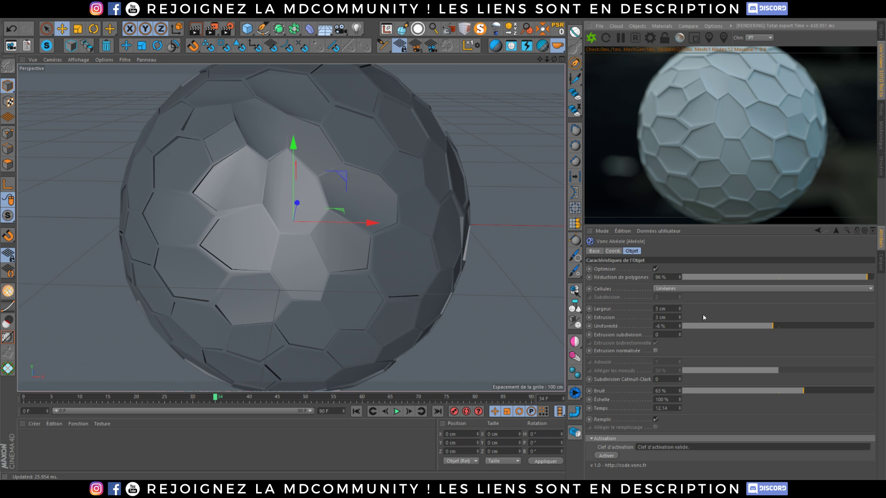
pyautogui.click(655, 419)
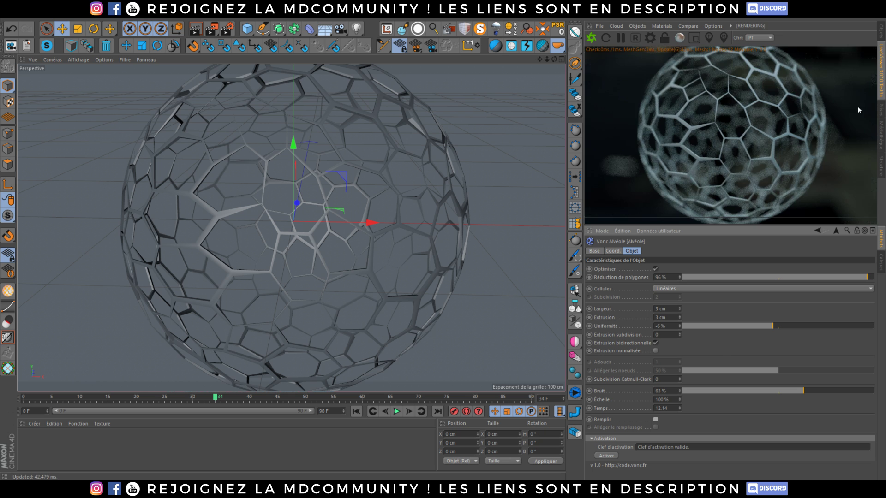
# - Set the sphere's segments to 24 with Alvéole taken out, nest Alvéole back under it and check the Octane live view
pyautogui.click(880, 33)
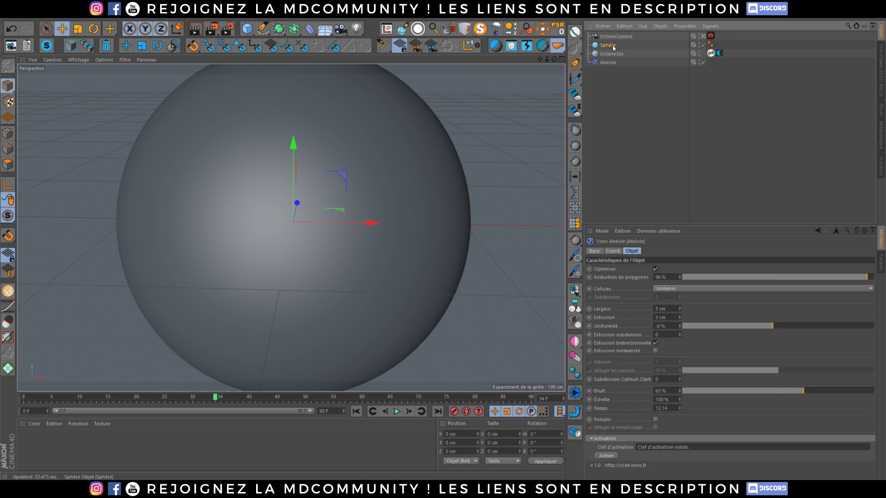
pyautogui.click(608, 45)
pyautogui.doubleClick(641, 279)
pyautogui.write('24')
pyautogui.press('Return')
pyautogui.moveTo(608, 62); pyautogui.dragTo(608, 45)
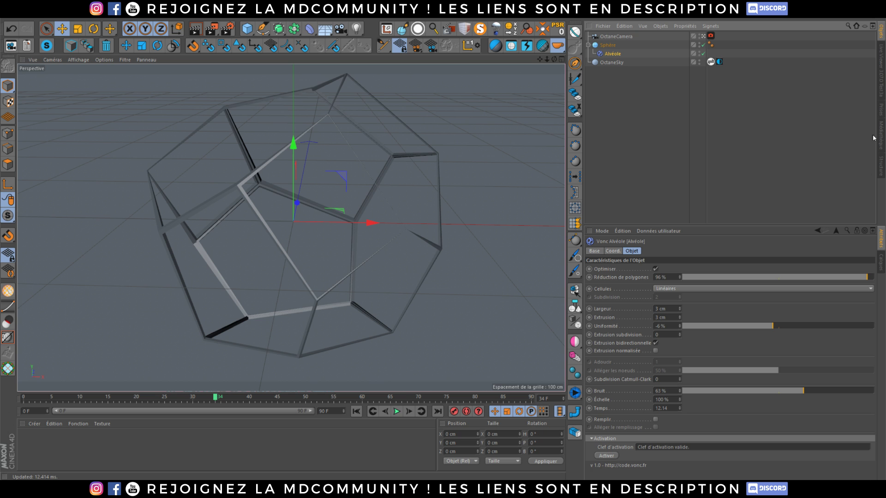
pyautogui.click(880, 85)
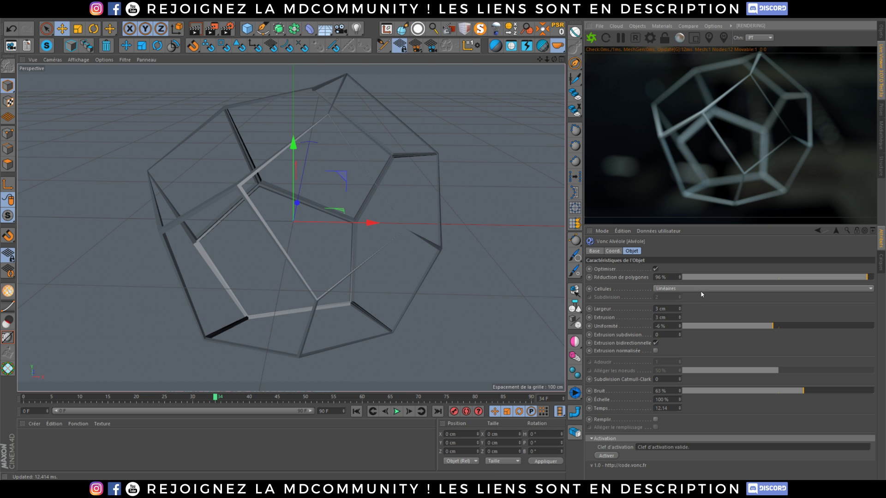
# - Pick the Octane focus point on the front of the cell structure and set Alvéole's polygon reduction to 78%
pyautogui.click(709, 38)
pyautogui.click(705, 108)
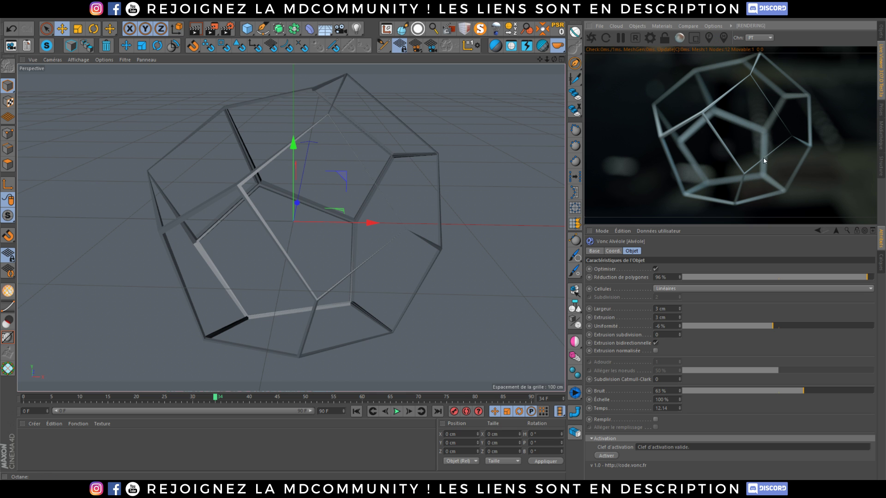
pyautogui.moveTo(849, 276)
pyautogui.mouseDown()
pyautogui.moveTo(795, 277)
pyautogui.moveTo(832, 277)
pyautogui.mouseUp()
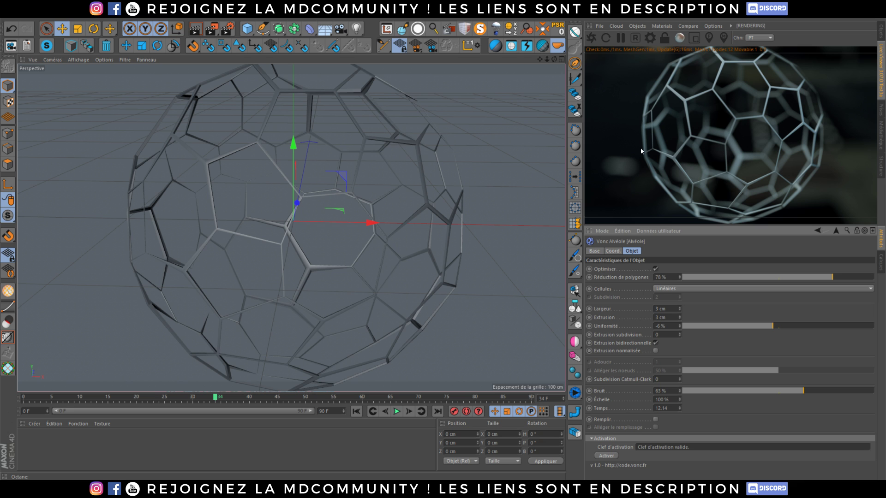
# - Take Alvéole out from under the sphere and delete the sphere
pyautogui.click(880, 31)
pyautogui.moveTo(610, 52); pyautogui.dragTo(612, 66)
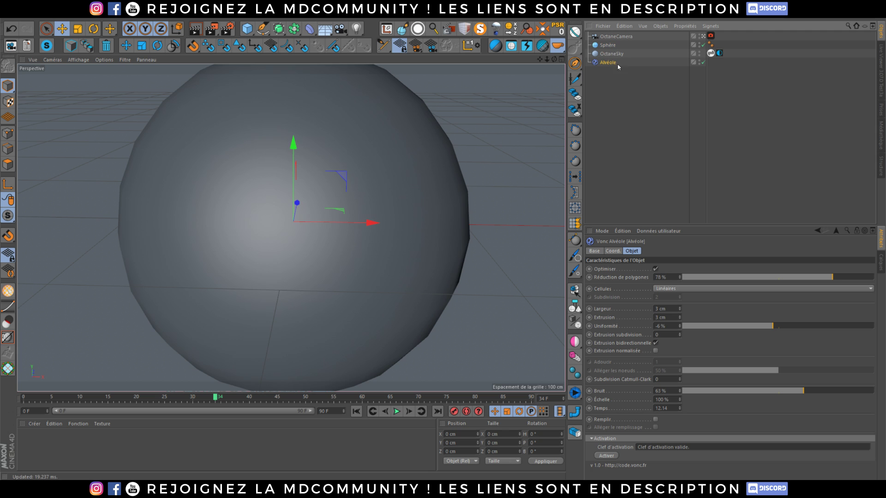
pyautogui.click(607, 45)
pyautogui.press('Delete')
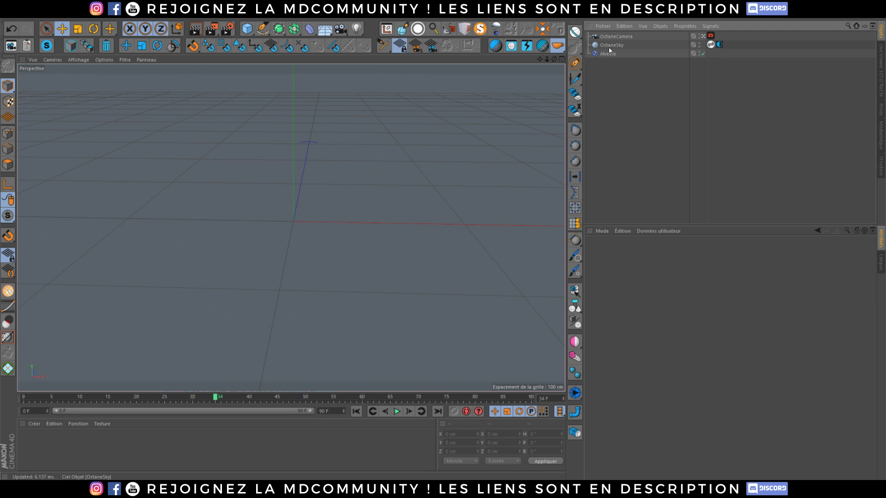
# - Add a Terrain primitive and raise its height to 232 cm
pyautogui.click(609, 53)
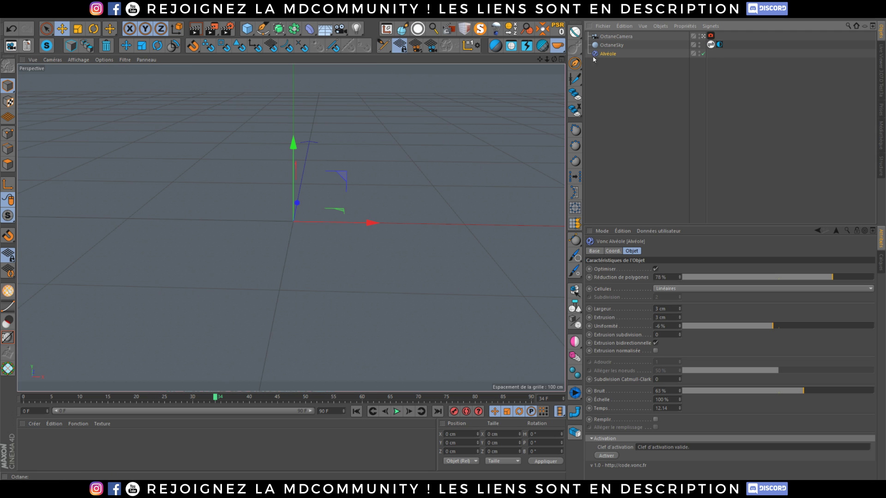
pyautogui.click(309, 29)
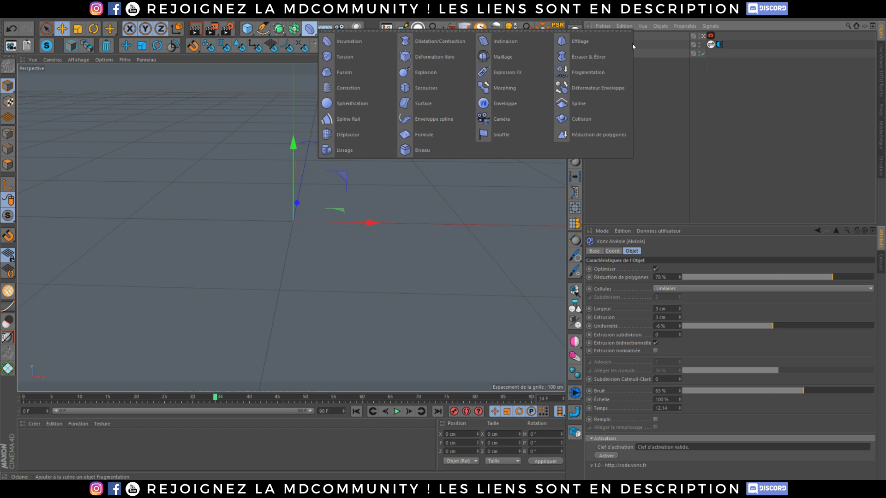
pyautogui.click(248, 29)
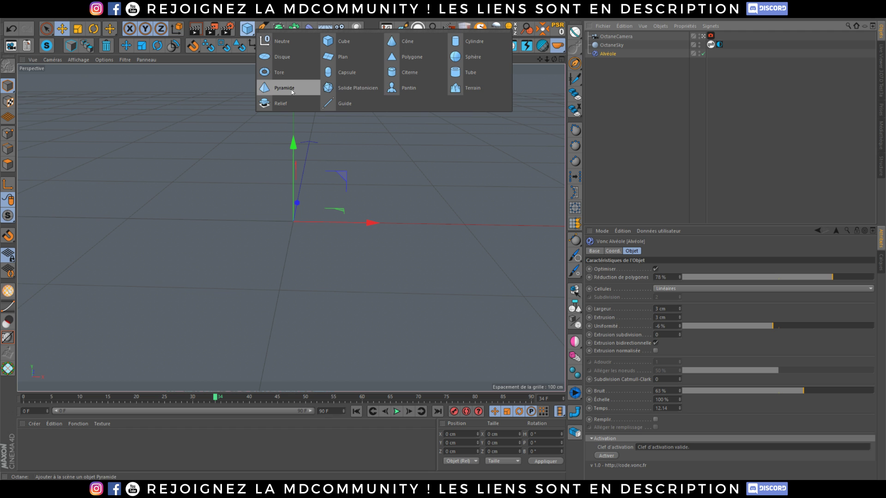
pyautogui.click(458, 86)
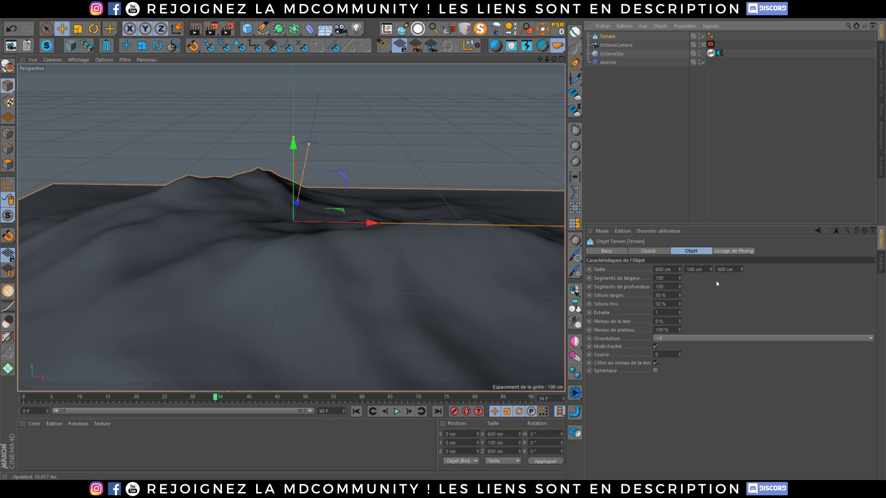
pyautogui.moveTo(710, 273); pyautogui.dragTo(683, 287)
# - Set the terrain's width and depth segments to 20 each
pyautogui.click(659, 278)
pyautogui.write('20')
pyautogui.click(662, 286)
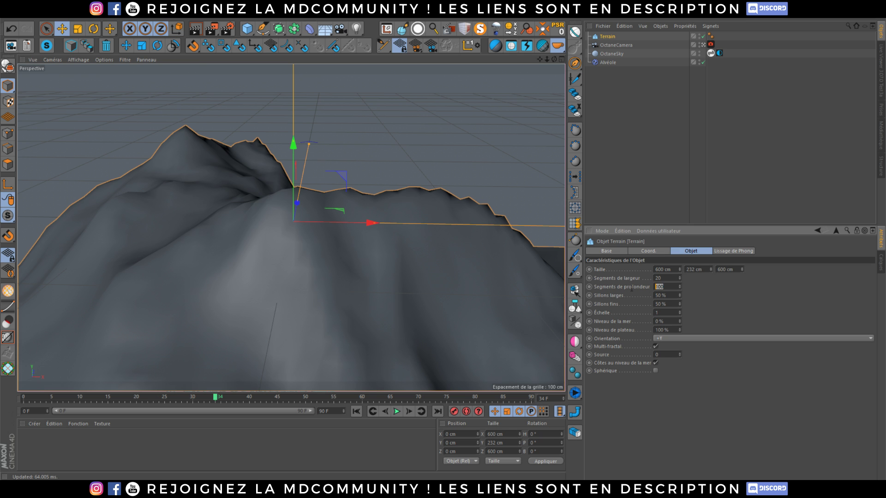
pyautogui.write('20')
pyautogui.press('Return')
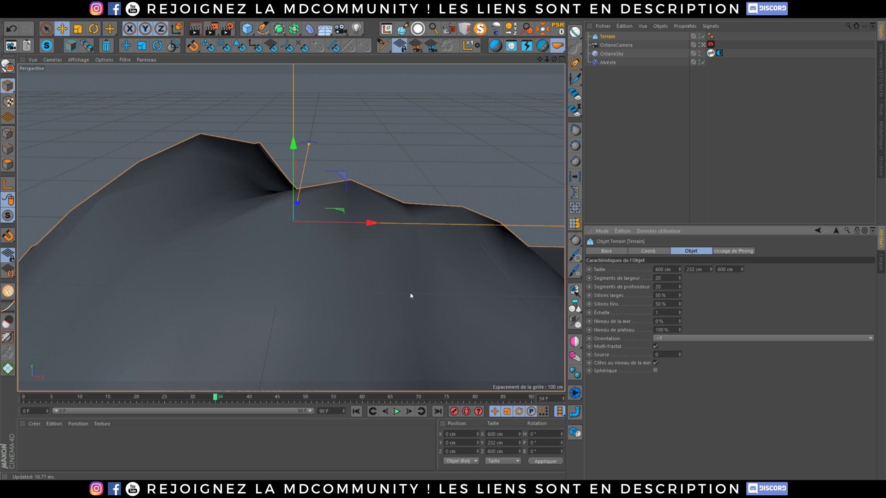
# - Remove the terrain's Phong tag and nest Alvéole under the terrain
pyautogui.click(710, 37)
pyautogui.press('Delete')
pyautogui.moveTo(343, 226)
pyautogui.keyDown('alt'); pyautogui.mouseDown()
pyautogui.moveTo(320, 283)
pyautogui.moveTo(321, 235)
pyautogui.moveTo(320, 268)
pyautogui.moveTo(344, 233)
pyautogui.mouseUp(); pyautogui.keyUp('alt')
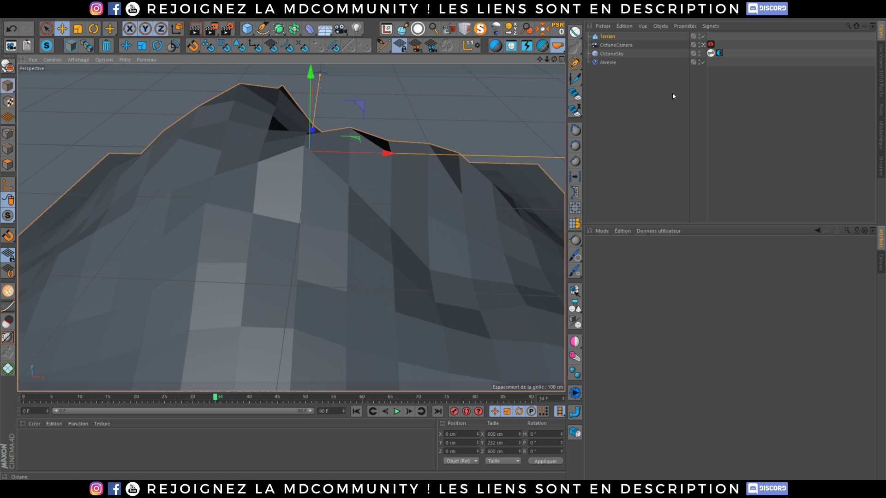
pyautogui.click(616, 63)
pyautogui.moveTo(606, 37); pyautogui.dragTo(607, 37)
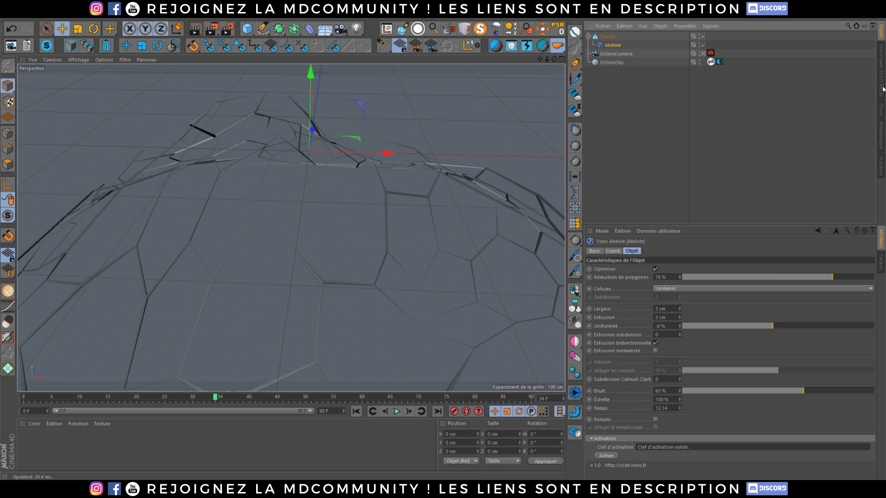
# - Set Alvéole's polygon reduction to 56% and both its width and extrusion to 10 cm
pyautogui.moveTo(795, 280)
pyautogui.mouseDown()
pyautogui.moveTo(750, 275)
pyautogui.moveTo(804, 280)
pyautogui.moveTo(789, 282)
pyautogui.mouseUp()
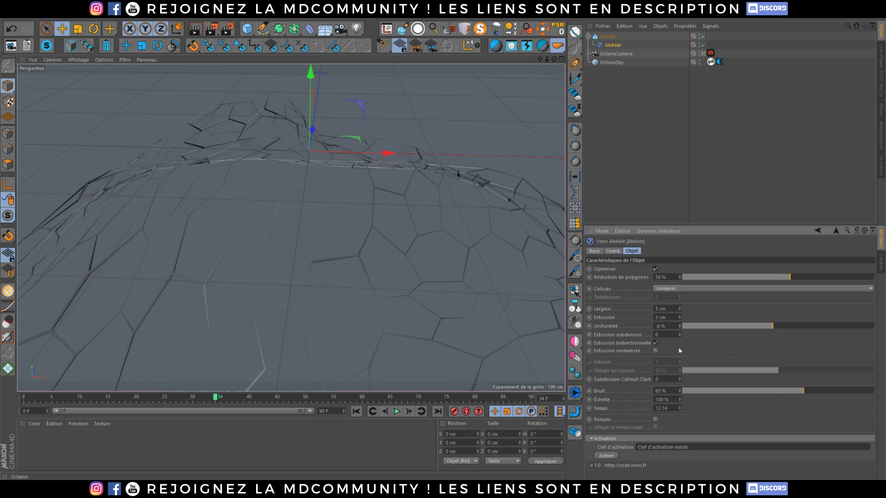
pyautogui.doubleClick(661, 309)
pyautogui.write('10')
pyautogui.press('Return')
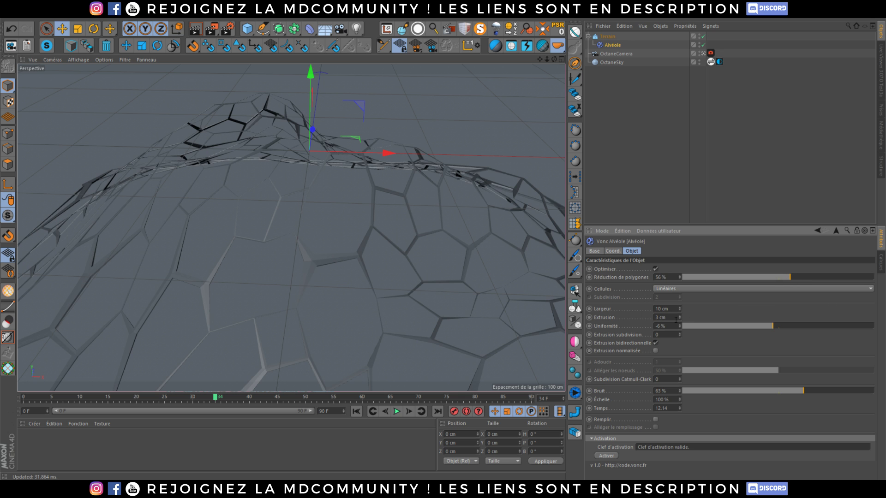
pyautogui.doubleClick(660, 316)
pyautogui.write('10')
pyautogui.press('Return')
# - Frame the terrain's cells up close and pick a foreground strut as the focus point in the Octane live view
pyautogui.keyDown('alt'); pyautogui.moveTo(430, 234); pyautogui.dragTo(373, 210); pyautogui.keyUp('alt')
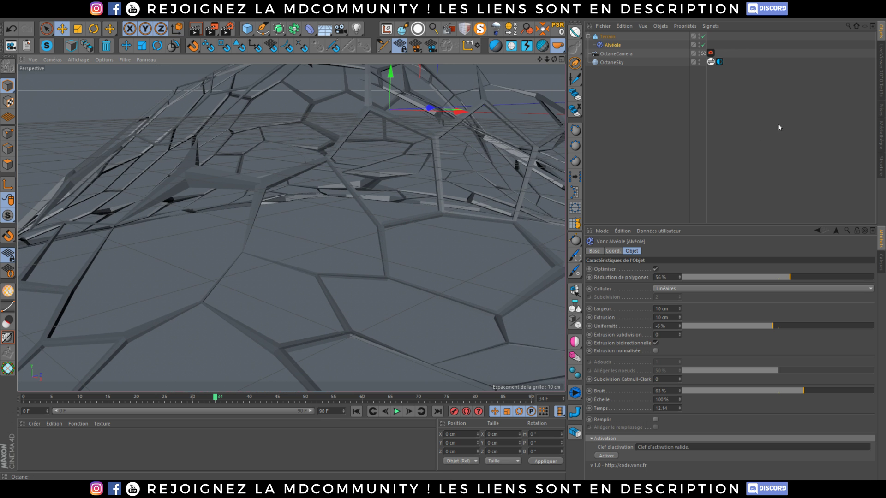
pyautogui.click(879, 79)
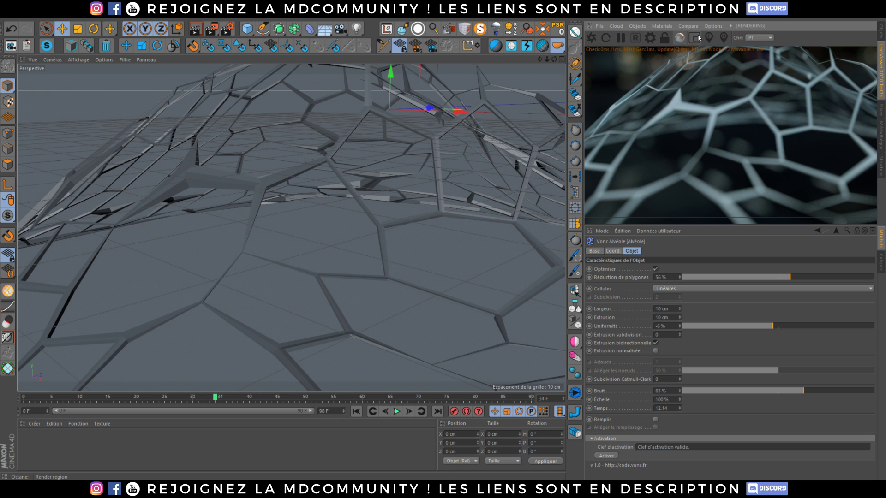
pyautogui.click(714, 113)
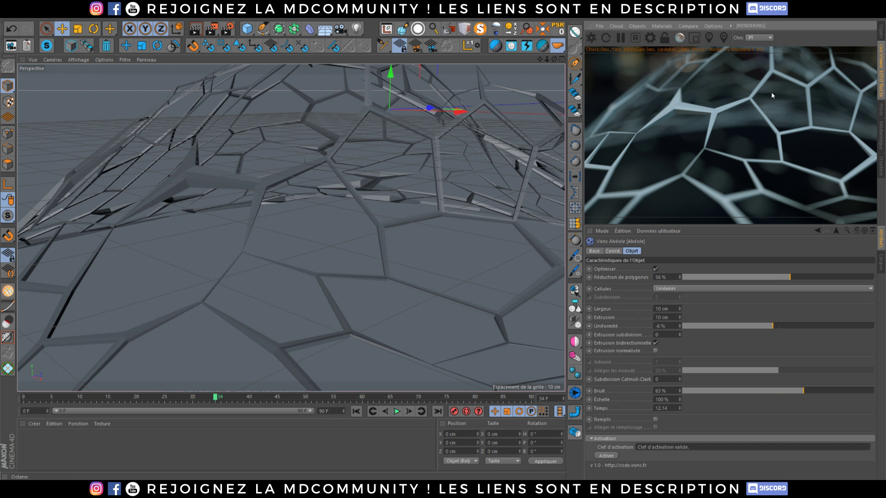
# - Switch to the Alvéole.c4d scene and load the Horse Base mesh from the Base Meshes presets, found by searching for "base"
pyautogui.click(641, 12)
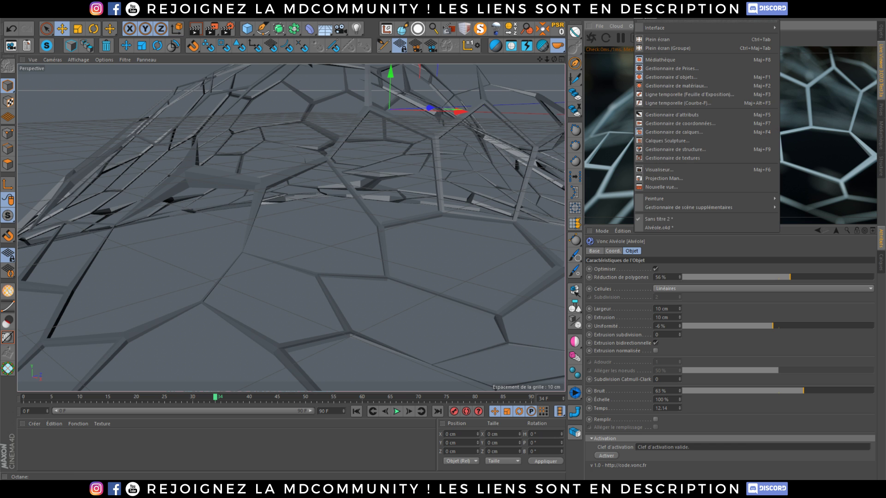
pyautogui.click(667, 228)
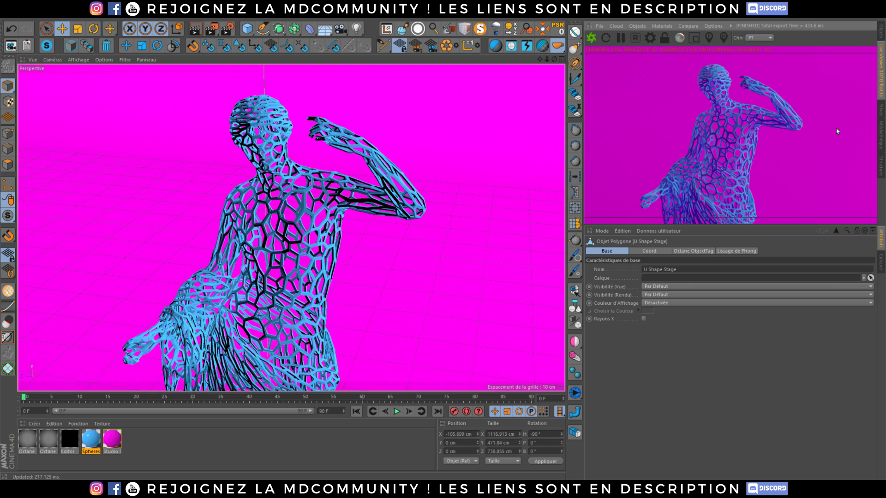
pyautogui.click(881, 127)
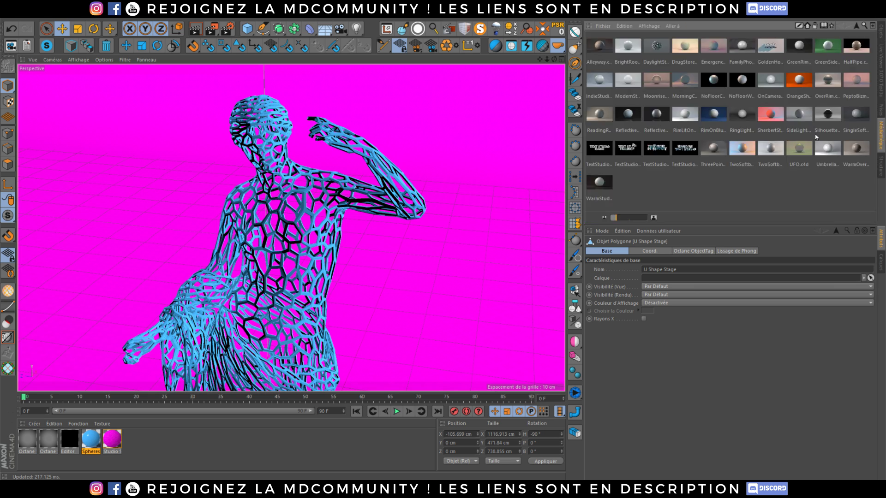
pyautogui.click(857, 24)
pyautogui.click(857, 24)
pyautogui.click(864, 25)
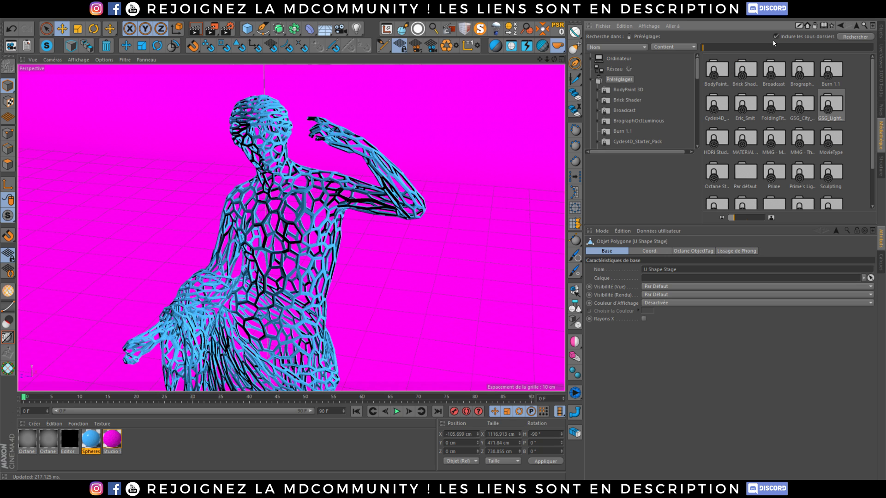
pyautogui.click(854, 35)
pyautogui.doubleClick(716, 69)
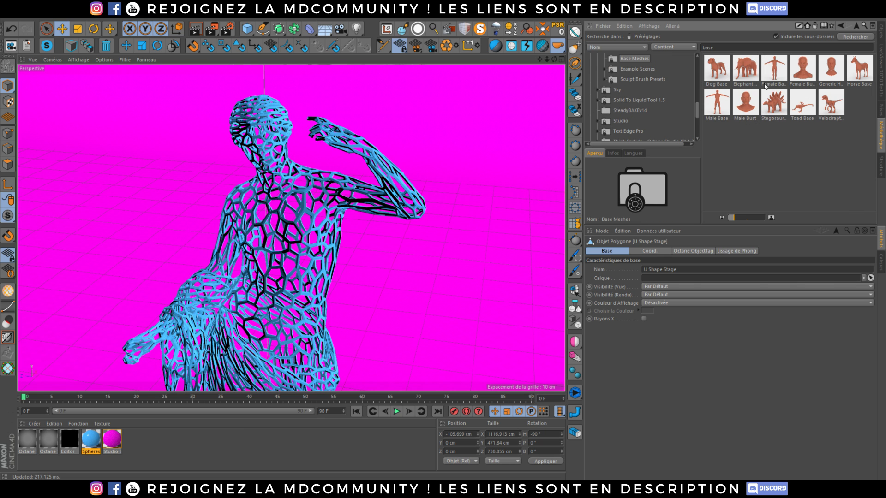
pyautogui.doubleClick(870, 67)
# - Remove the Sculpt Base material from Horse Base and delete the Venus statue object
pyautogui.click(880, 32)
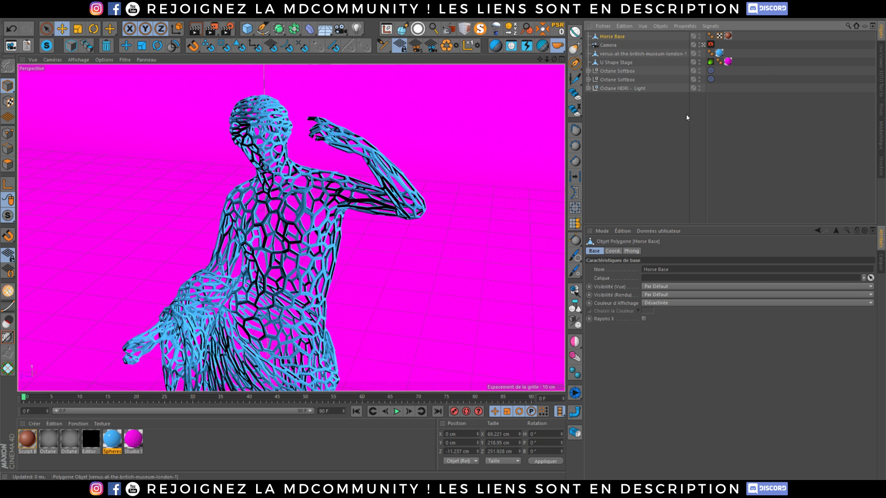
pyautogui.click(729, 37)
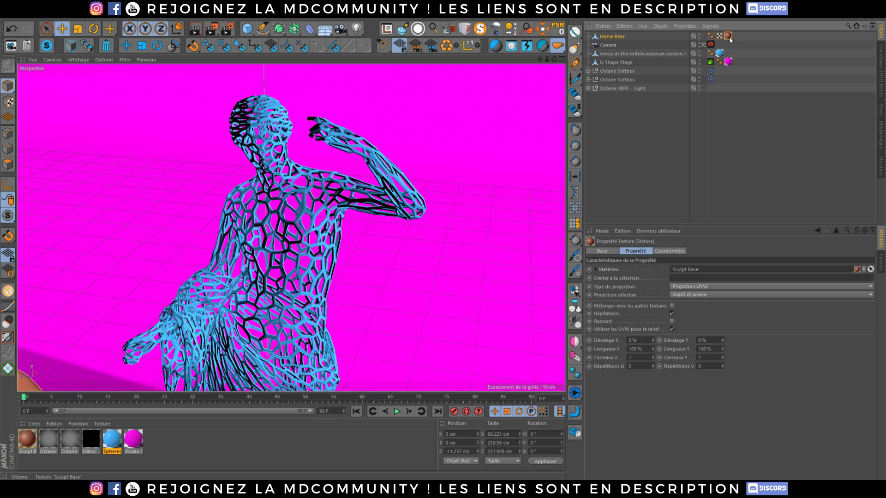
pyautogui.press('Delete')
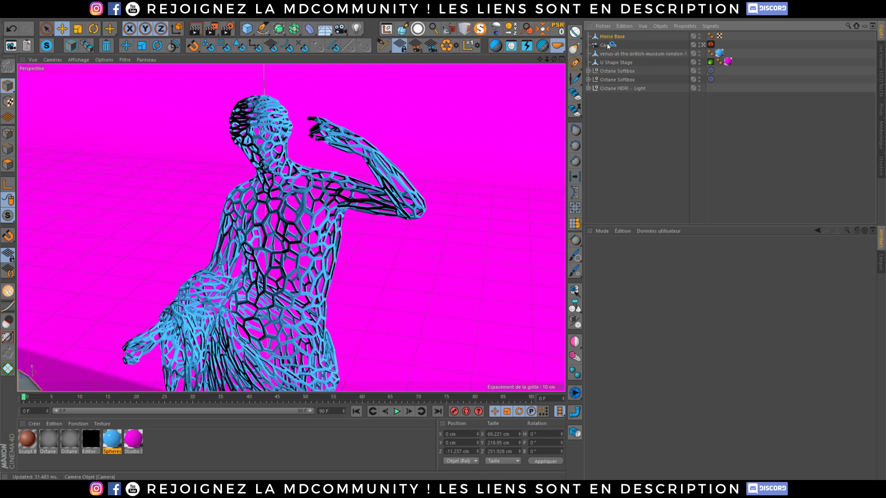
pyautogui.click(615, 55)
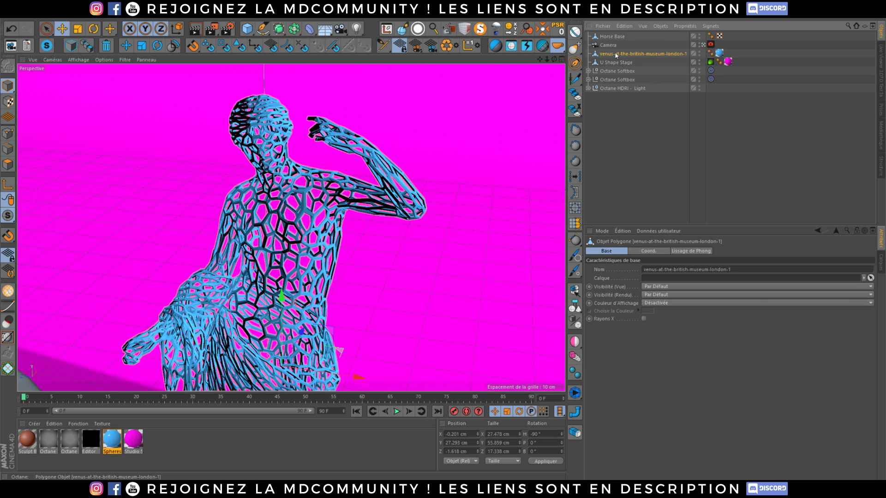
pyautogui.press('Delete')
# - Add a new Alvéole object through the command search and nest it under Horse Base
pyautogui.click(613, 38)
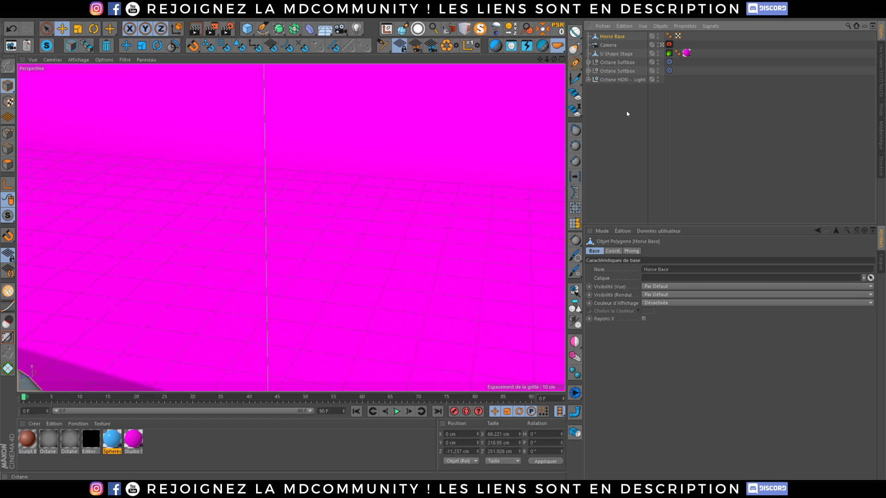
pyautogui.hotkey('shift', 'c')
pyautogui.write('alv')
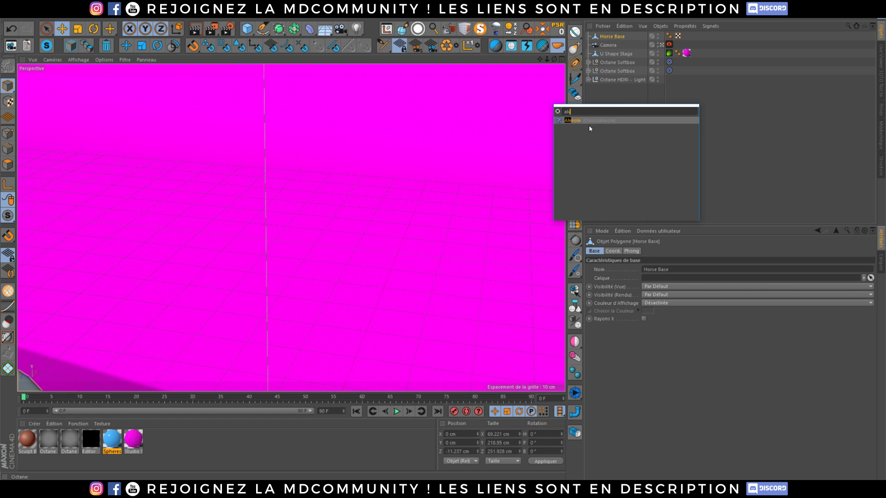
pyautogui.click(572, 121)
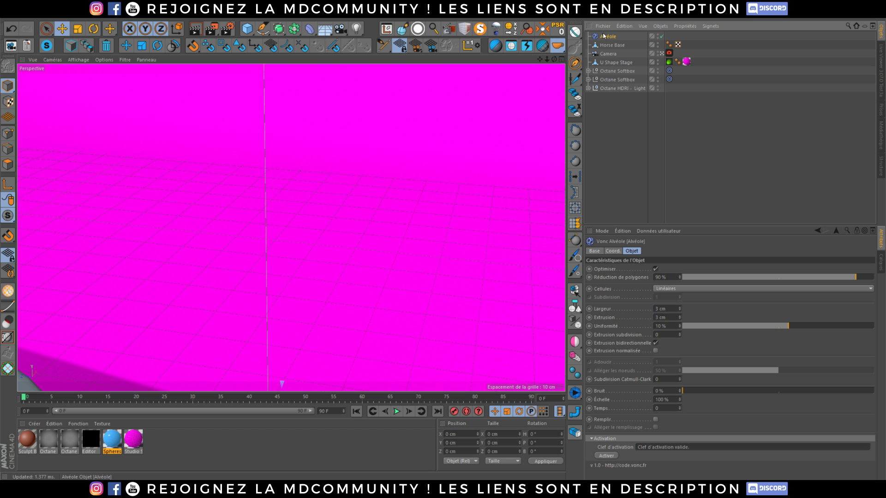
pyautogui.moveTo(609, 39); pyautogui.dragTo(612, 45)
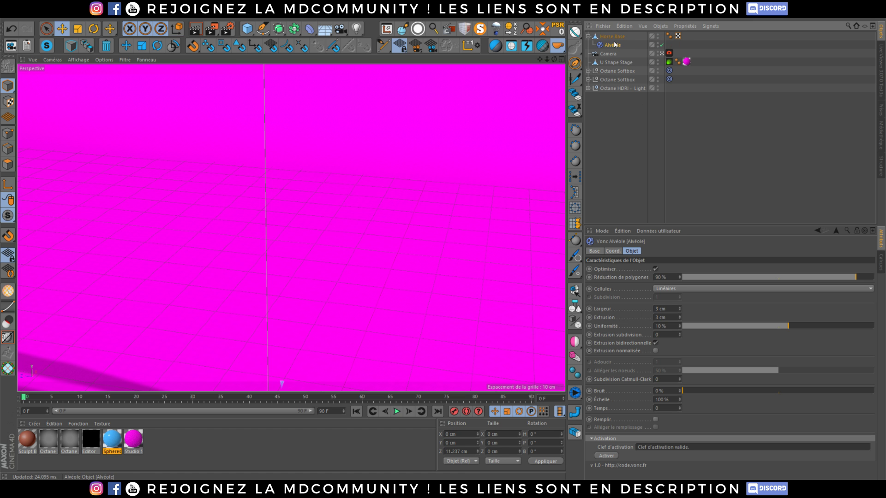
# - Scale Horse Base to 0.4 on X, Y and Z and frame the whole horse in the view
pyautogui.scroll(-5, 356, 226)
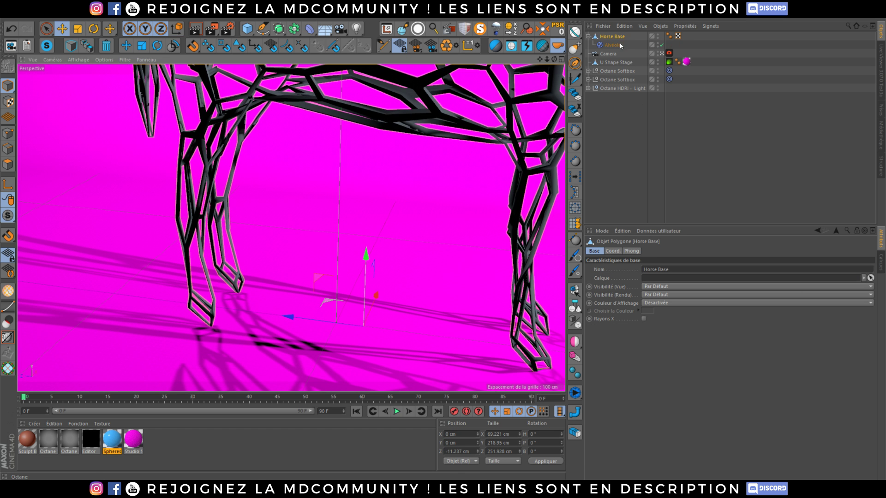
pyautogui.click(612, 251)
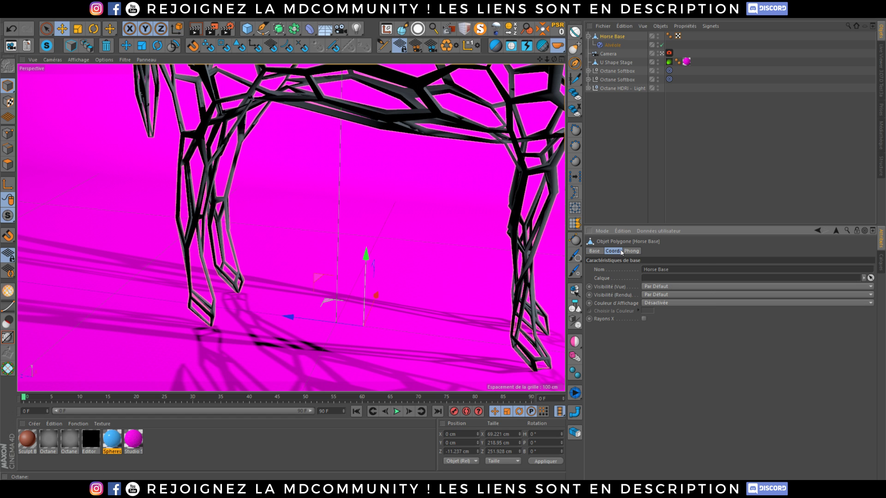
pyautogui.write('0')
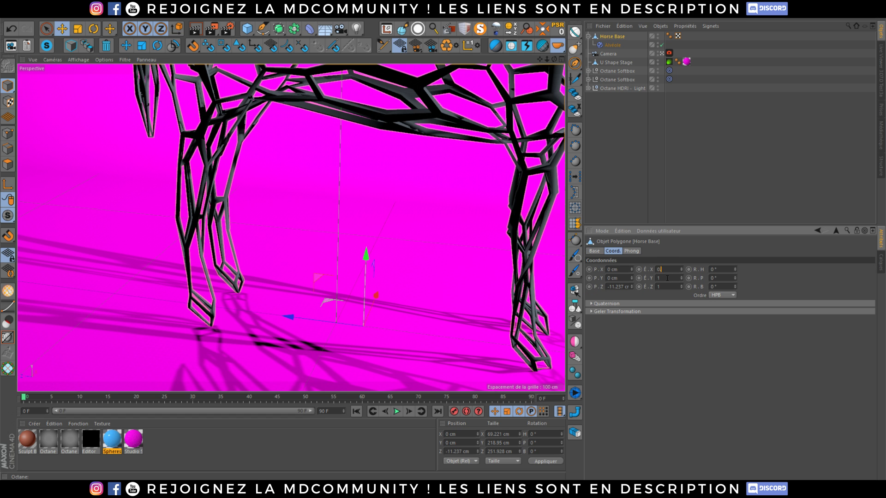
pyautogui.write('.4')
pyautogui.press('Tab')
pyautogui.write('0.4')
pyautogui.press('Tab')
pyautogui.write('0.')
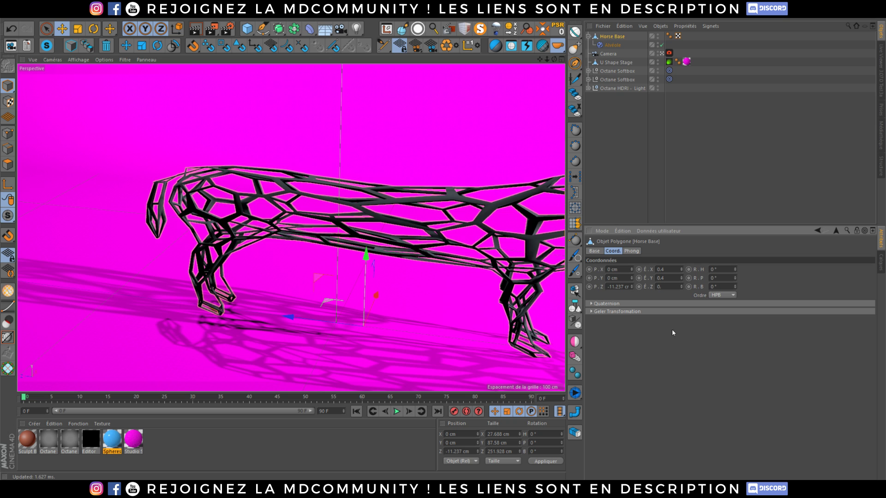
pyautogui.write('4')
pyautogui.press('Return')
pyautogui.keyDown('alt'); pyautogui.moveTo(318, 226); pyautogui.dragTo(352, 201); pyautogui.keyUp('alt')
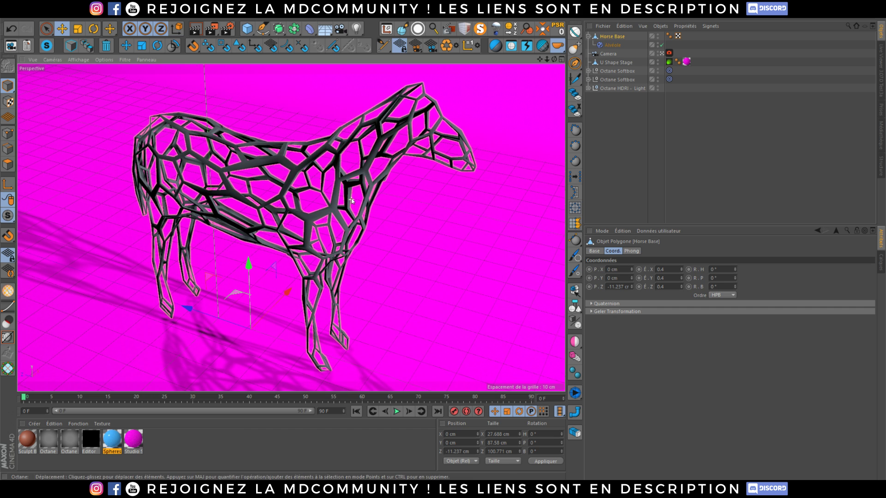
# - Apply the Spheres material to the honeycomb horse and set its Alvéole polygon reduction to 36 %
pyautogui.click(883, 87)
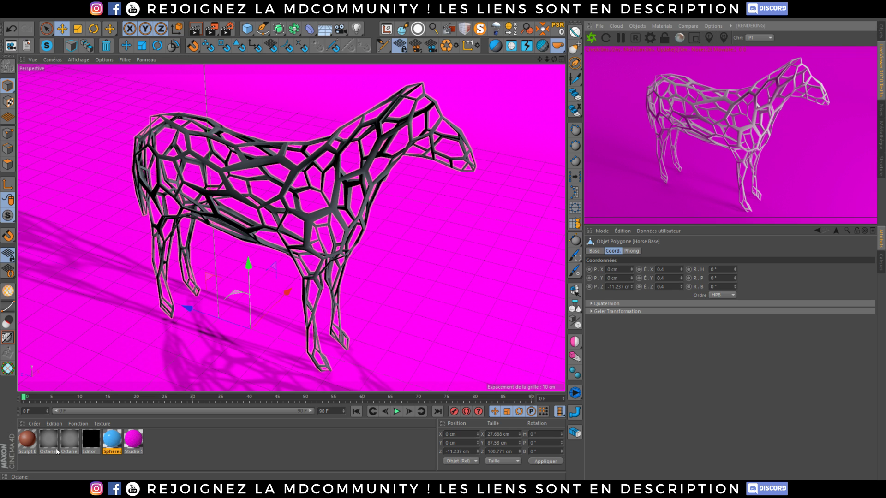
pyautogui.moveTo(106, 443); pyautogui.dragTo(369, 172)
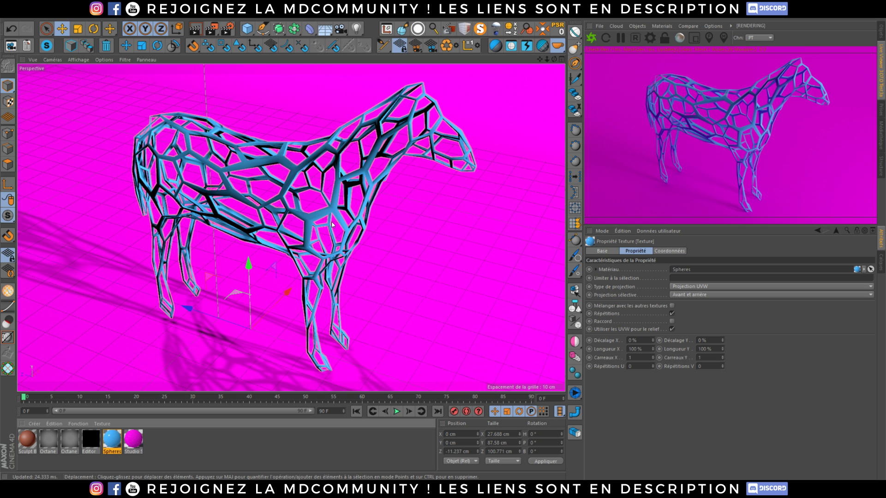
pyautogui.click(878, 32)
pyautogui.click(613, 45)
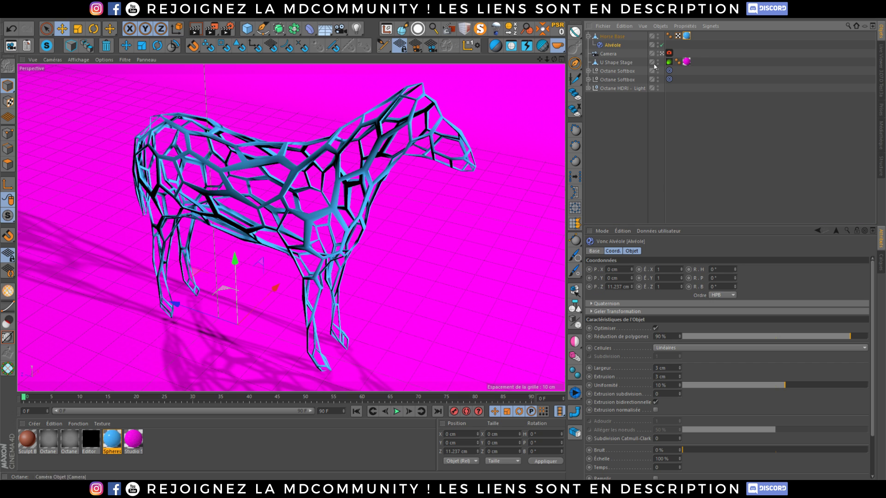
pyautogui.click(879, 70)
pyautogui.moveTo(845, 337); pyautogui.dragTo(749, 336)
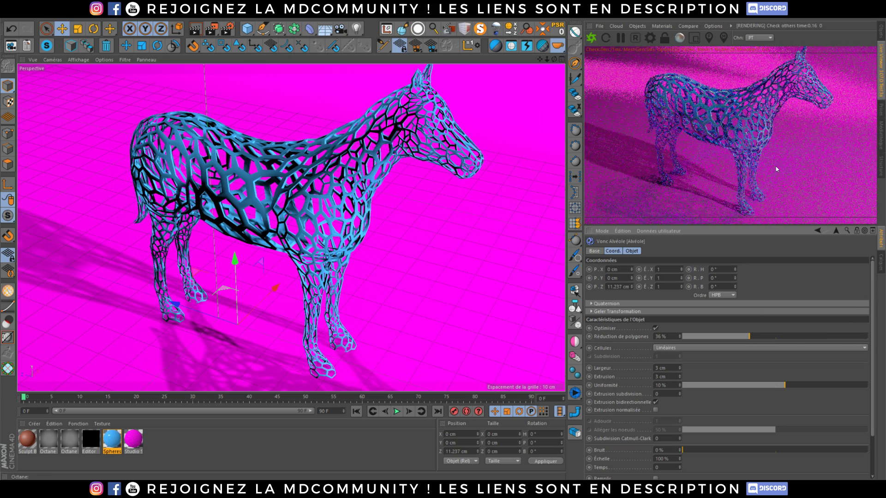
pyautogui.keyDown('alt'); pyautogui.moveTo(334, 178); pyautogui.dragTo(323, 202); pyautogui.keyUp('alt')
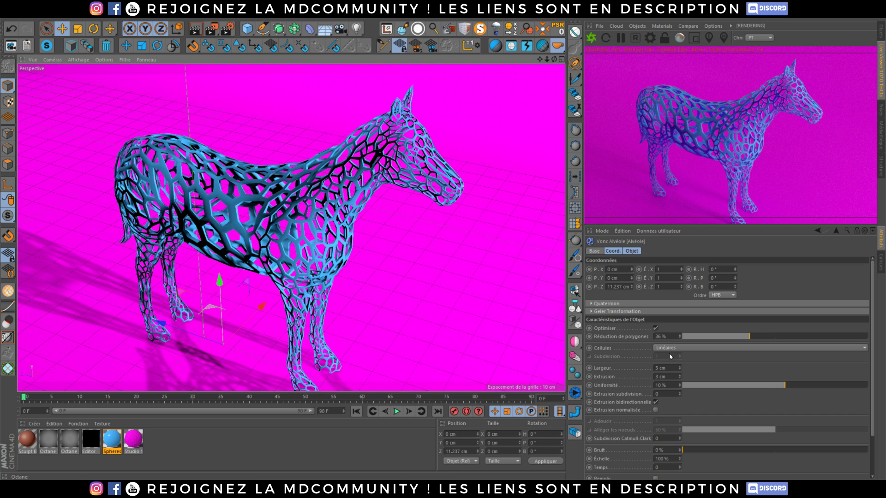
# - Try the Courbées cell type on the horse's Alvéole object and restore Linéaires
pyautogui.click(692, 348)
pyautogui.click(688, 365)
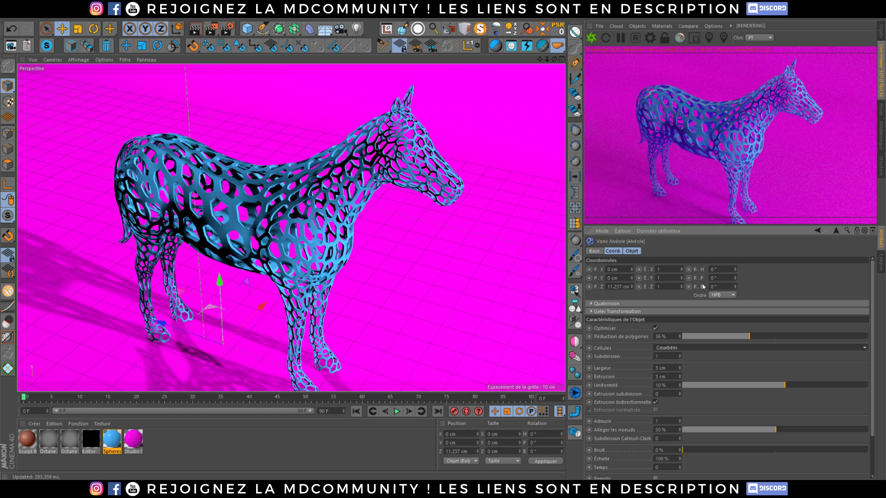
pyautogui.click(676, 348)
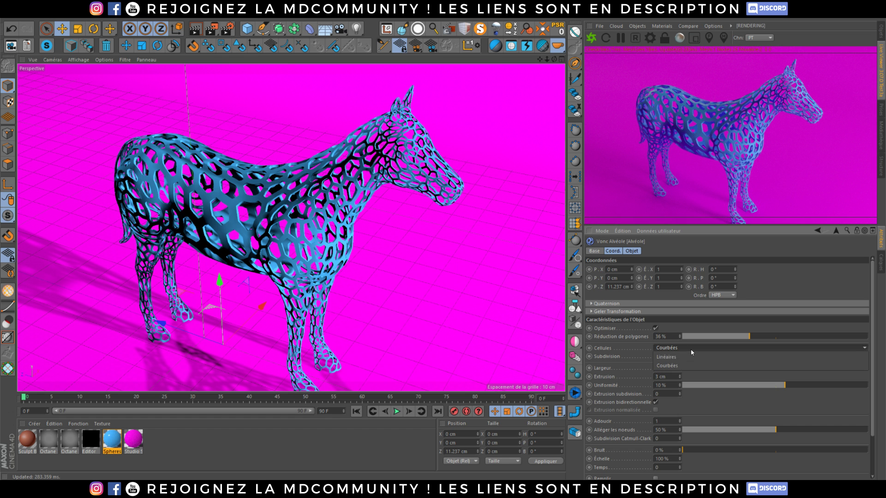
pyautogui.click(670, 357)
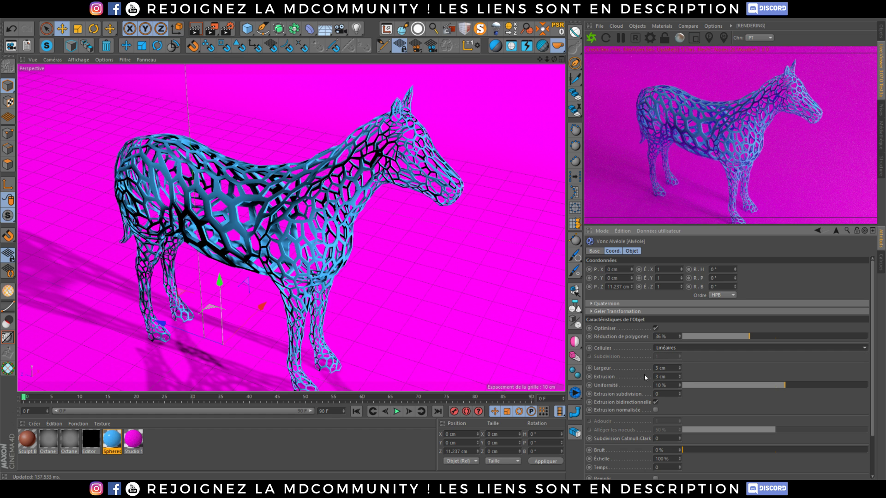
# - Set the Alvéole Catmull-Clark subdivision to 1 and review the option descriptions on the plugin's web page
pyautogui.click(679, 437)
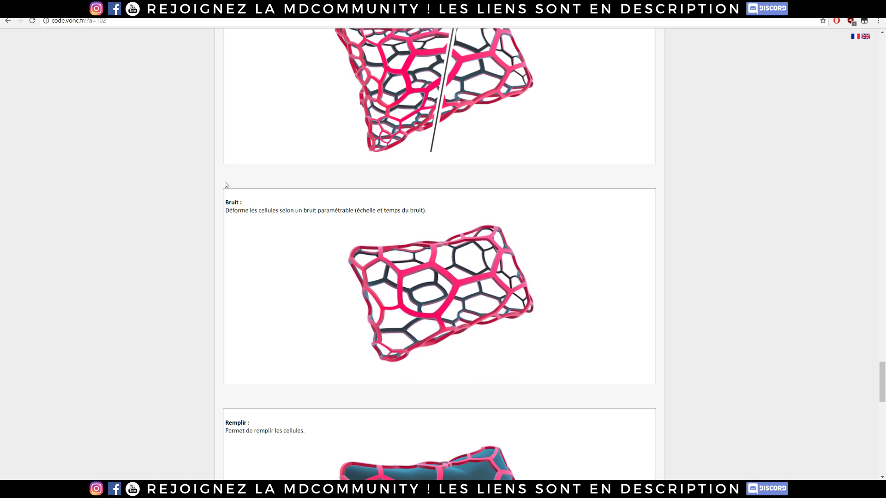
pyautogui.scroll(20, 217, 187)
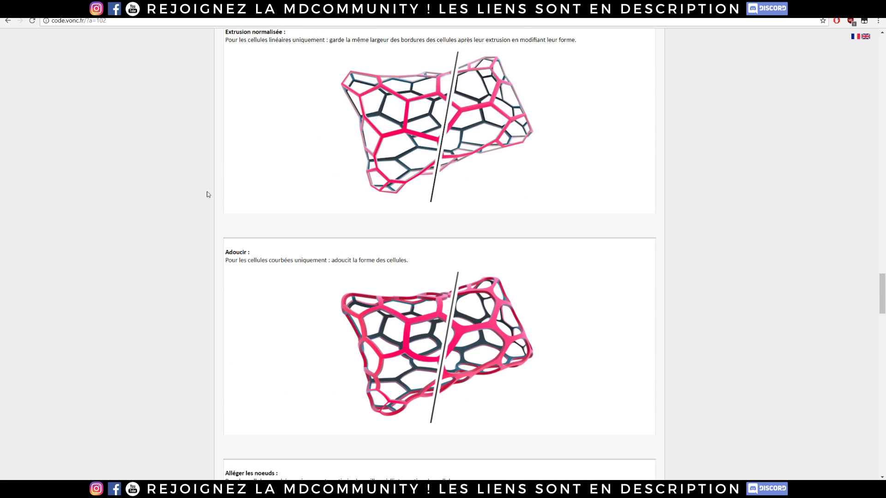
pyautogui.scroll(7, 207, 192)
pyautogui.moveTo(882, 252); pyautogui.dragTo(882, 56)
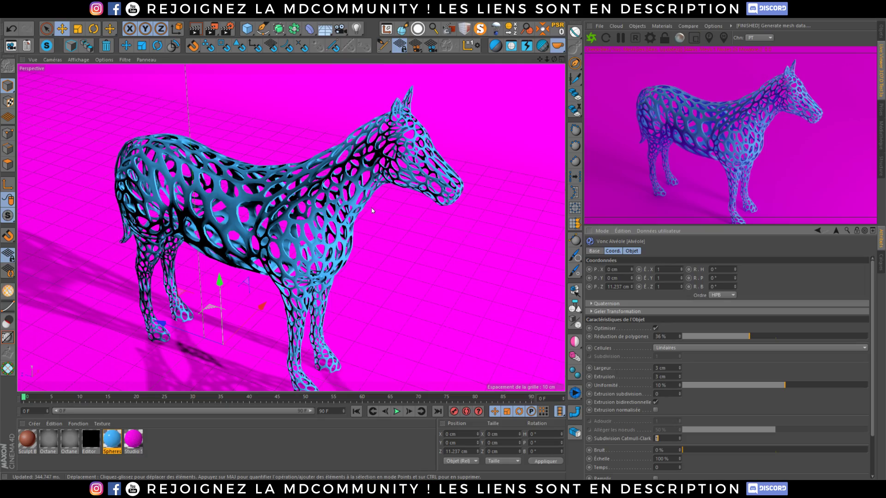
# - Frame the whole horse at a three-quarter angle and name the saved render image "cheval" in the alveole folder
pyautogui.keyDown('alt'); pyautogui.moveTo(346, 220); pyautogui.dragTo(313, 189); pyautogui.keyUp('alt')
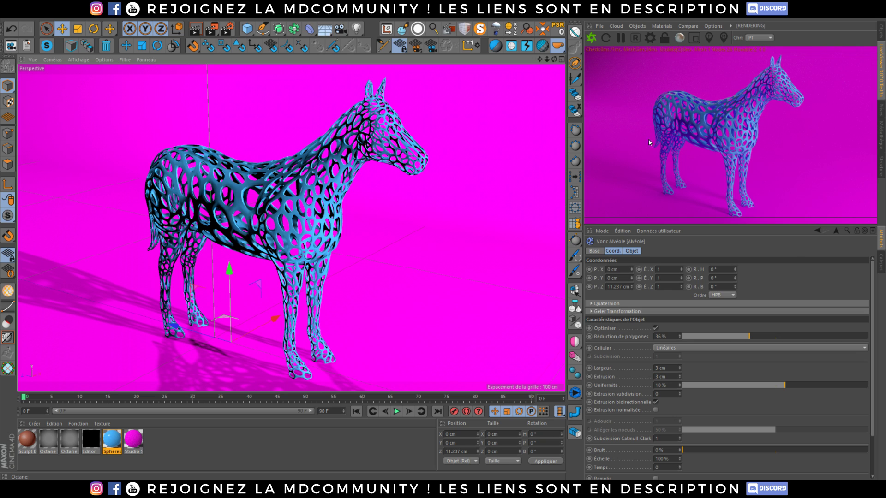
pyautogui.keyDown('alt'); pyautogui.moveTo(323, 190); pyautogui.dragTo(308, 211); pyautogui.keyUp('alt')
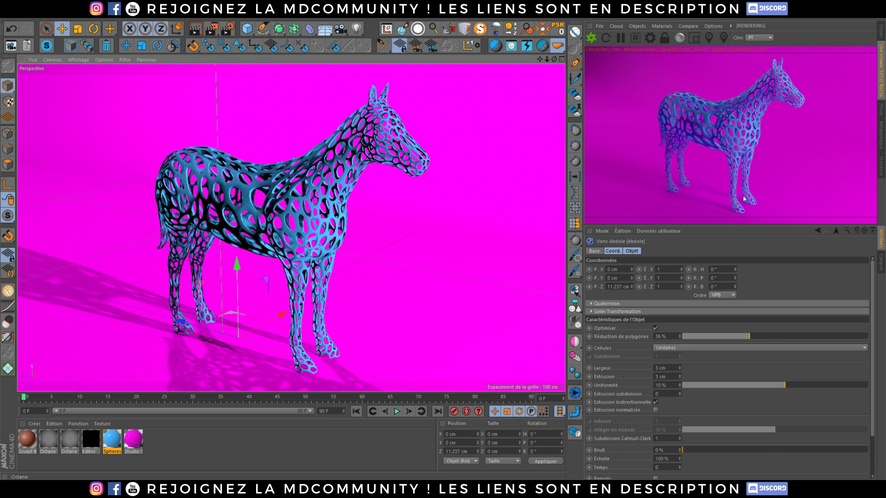
pyautogui.click(227, 27)
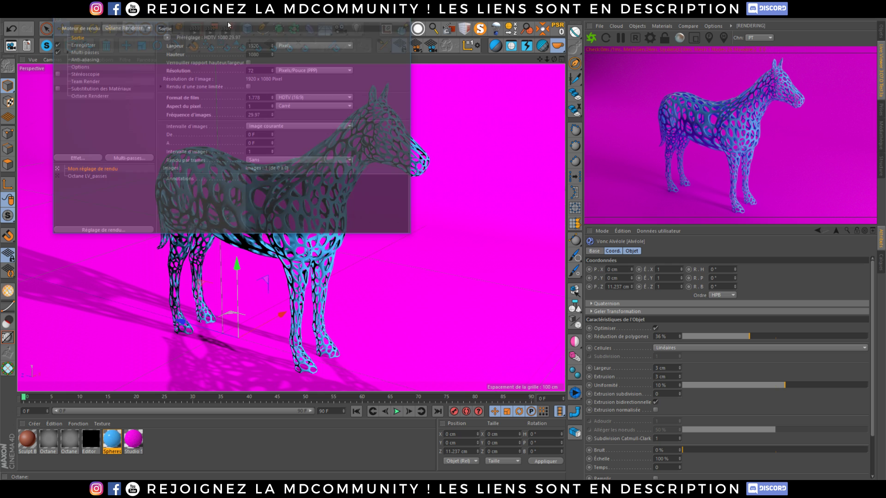
pyautogui.click(81, 45)
pyautogui.press('BackSpace')
pyautogui.press('BackSpace')
pyautogui.press('BackSpace')
pyautogui.press('BackSpace')
pyautogui.press('BackSpace')
pyautogui.press('BackSpace')
pyautogui.write('cheval')
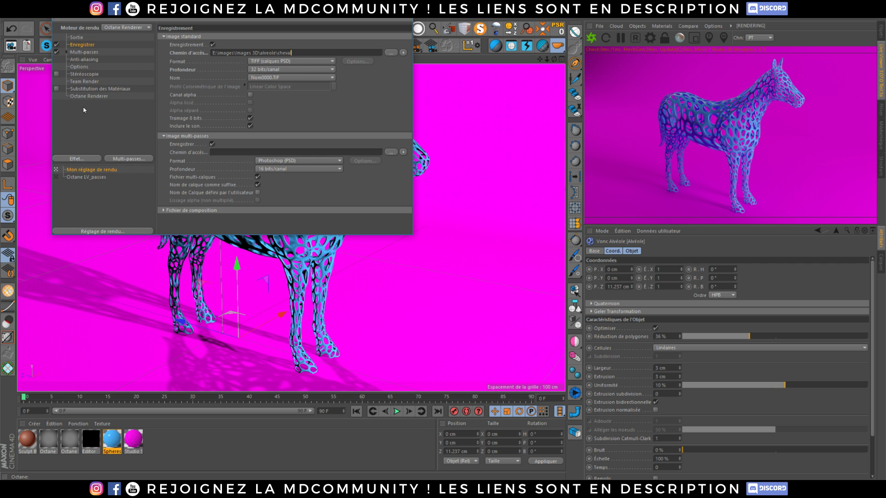
# - Put "Cheval" in the Octane render passes file name and render the horse scene to the picture viewer
pyautogui.click(97, 96)
pyautogui.click(290, 38)
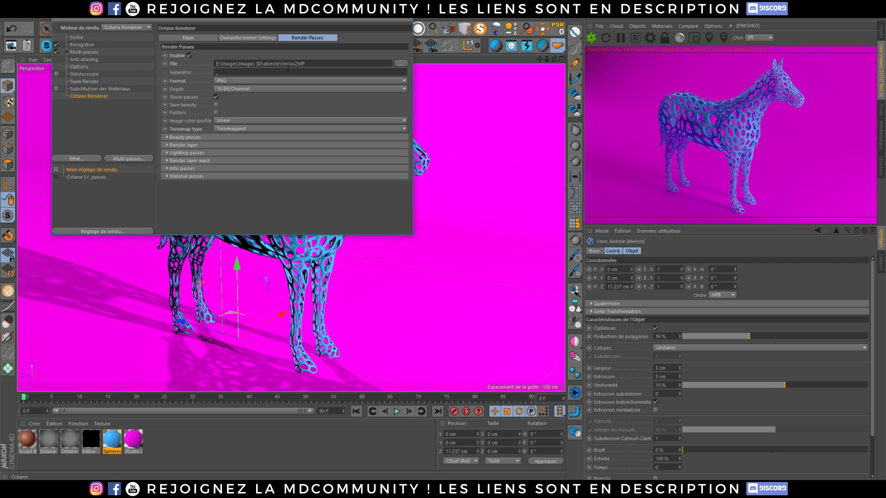
pyautogui.moveTo(298, 64); pyautogui.dragTo(287, 65)
pyautogui.write('Cheval')
pyautogui.click(403, 11)
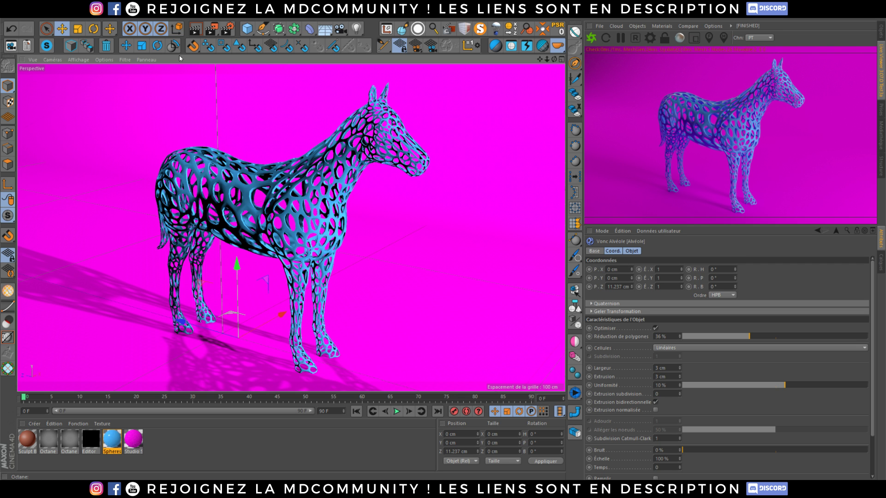
pyautogui.click(211, 28)
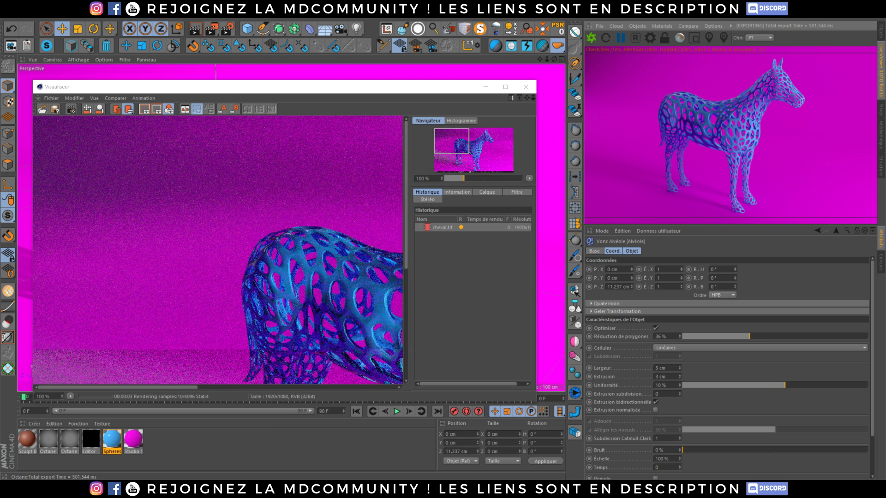
# - Switch to the browser and look at the Alvéole page and the Motion Designers Community pages on Facebook and Instagram
pyautogui.moveTo(222, 489)
pyautogui.click(245, 466)
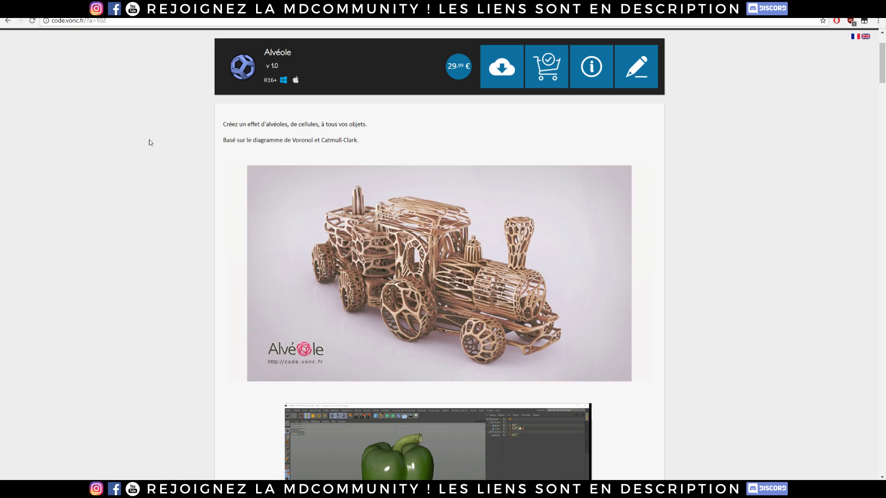
pyautogui.click(160, 9)
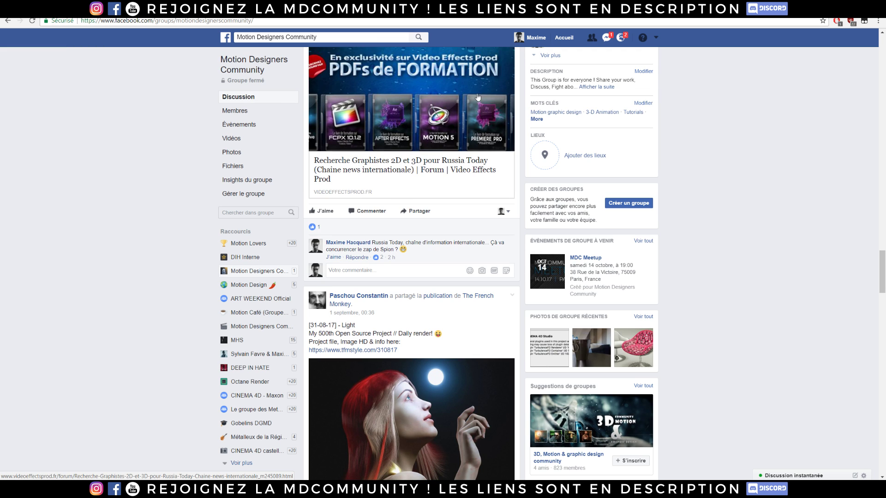
pyautogui.scroll(10, 258, 271)
pyautogui.click(194, 8)
pyautogui.click(221, 8)
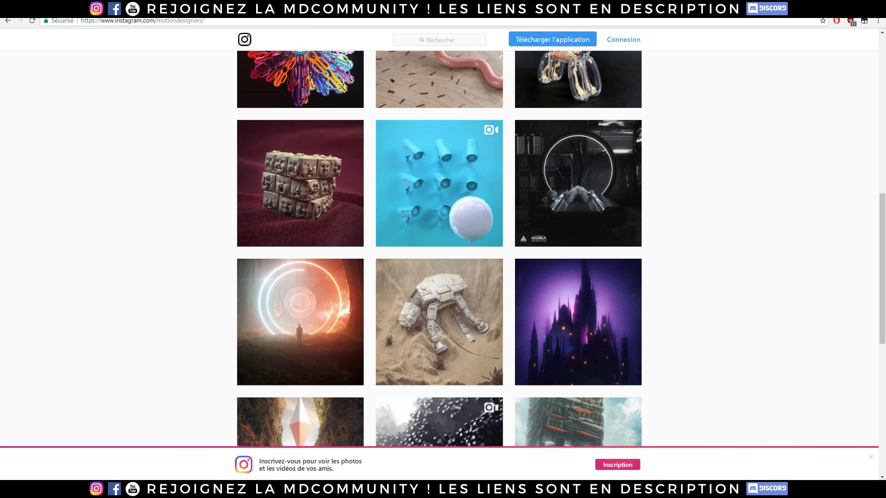
# - Examine the MHSTuts YouTube channel's home page, including its uploaded videos and live interviews
pyautogui.click(249, 9)
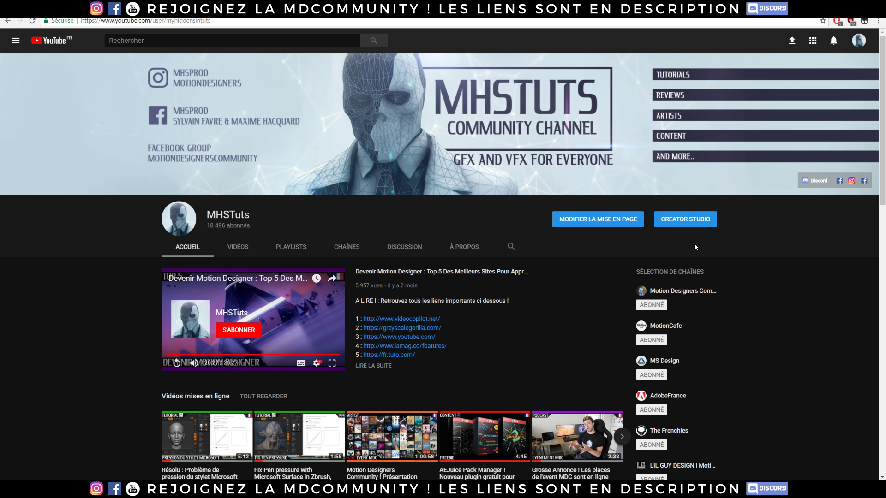
pyautogui.scroll(-3, 547, 261)
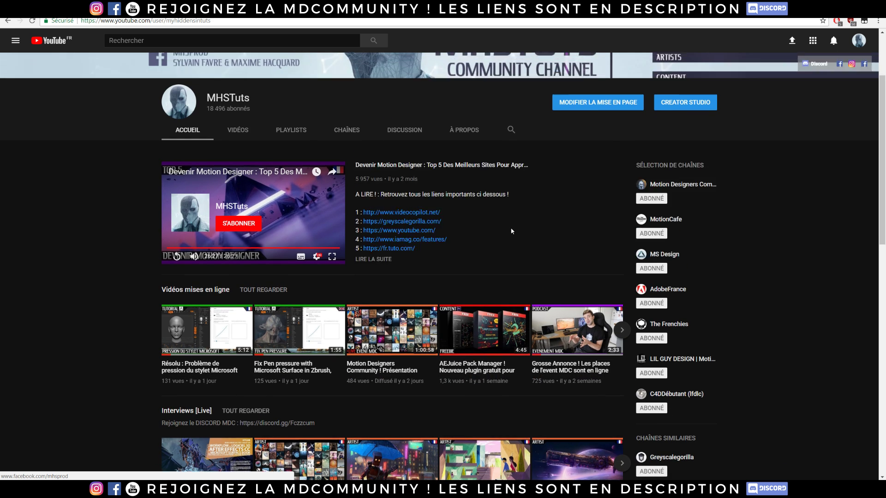
pyautogui.scroll(3, 511, 231)
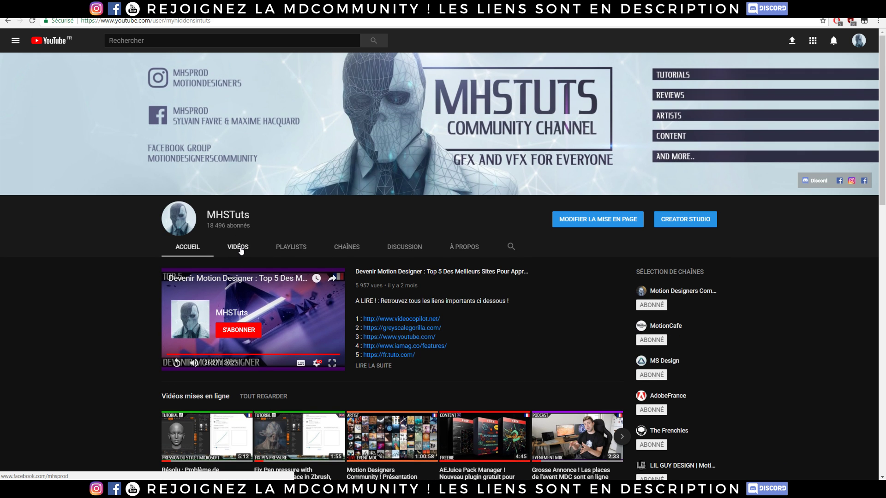
pyautogui.scroll(-3, 240, 251)
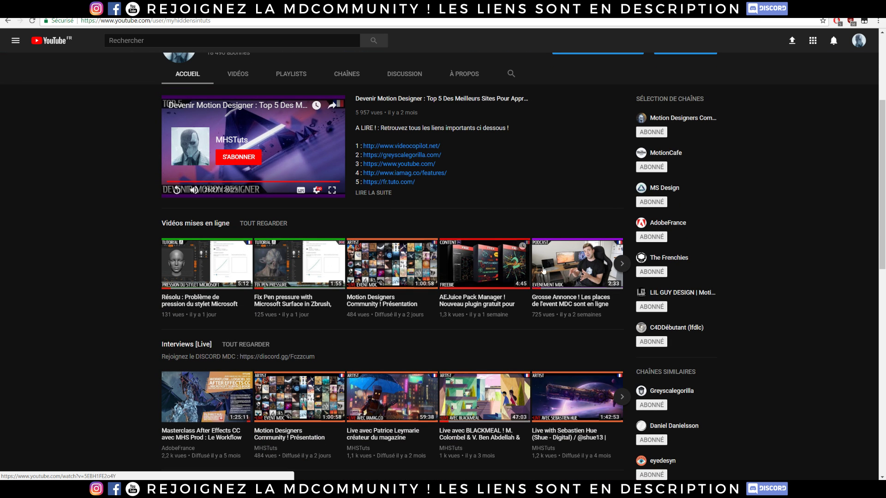
pyautogui.click(621, 264)
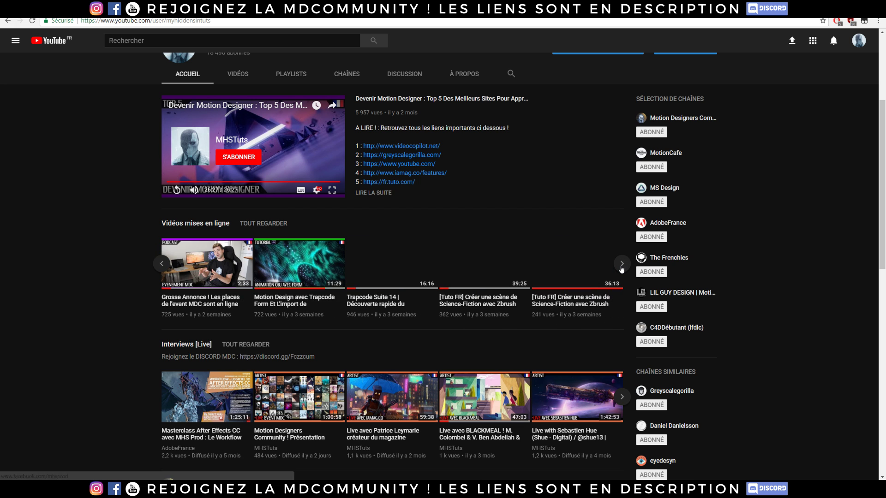
pyautogui.click(621, 269)
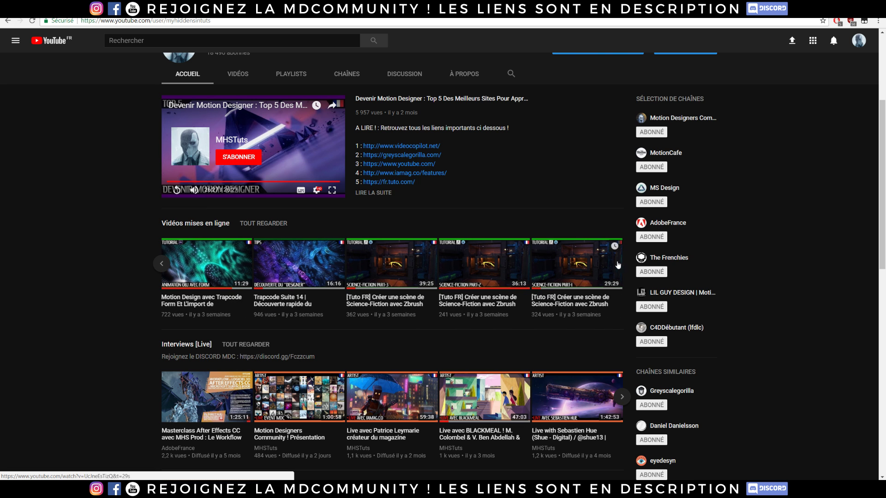
pyautogui.scroll(-3, 376, 279)
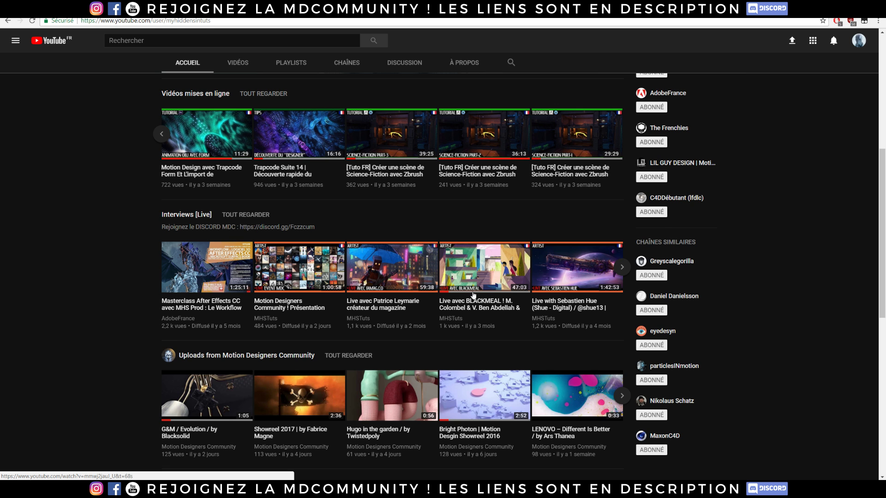
pyautogui.scroll(-3, 502, 317)
pyautogui.scroll(7, 677, 223)
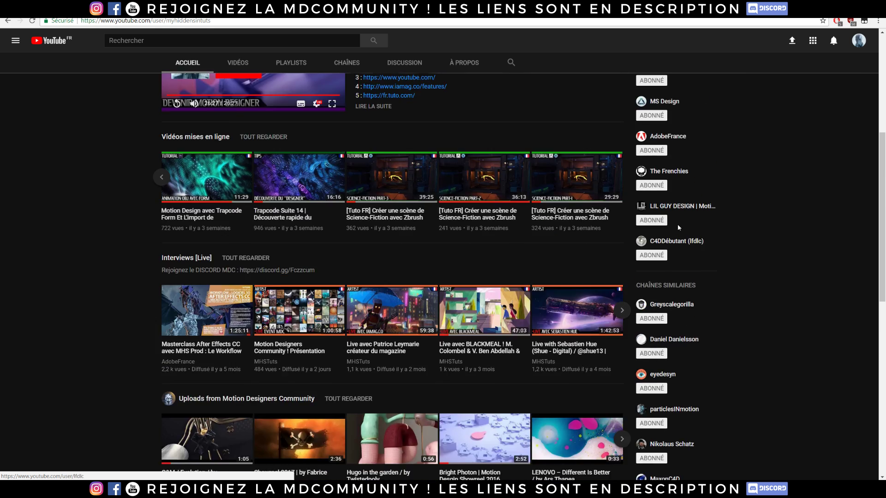
# - Examine the channel's Tutos C4D, Tutos AE and Tests / Reviews video sections
pyautogui.scroll(-9, 247, 293)
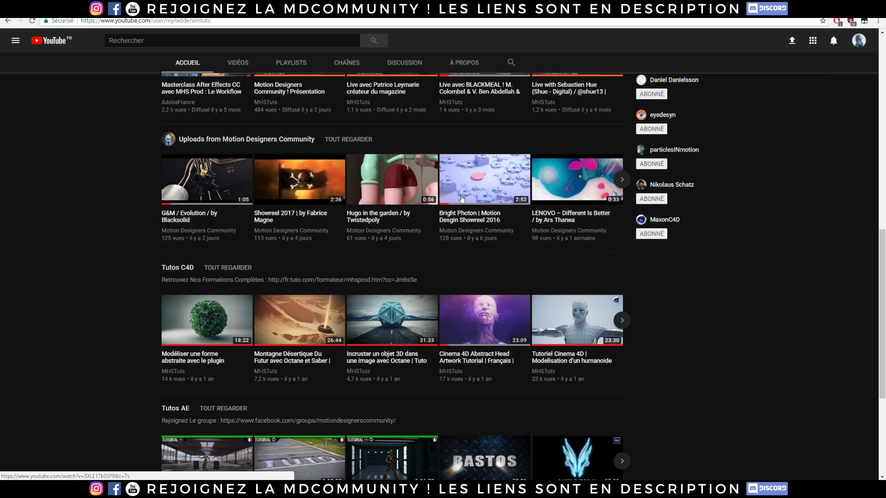
pyautogui.scroll(-3, 339, 244)
pyautogui.scroll(-1, 339, 244)
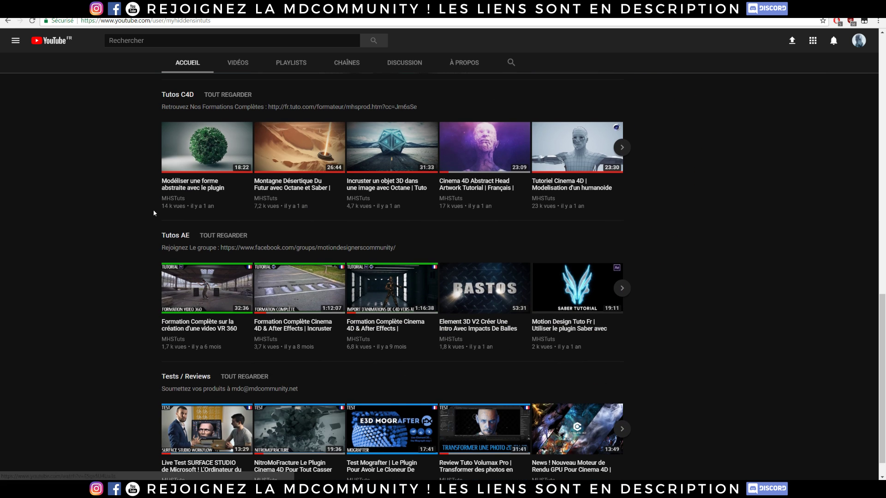
pyautogui.click(621, 148)
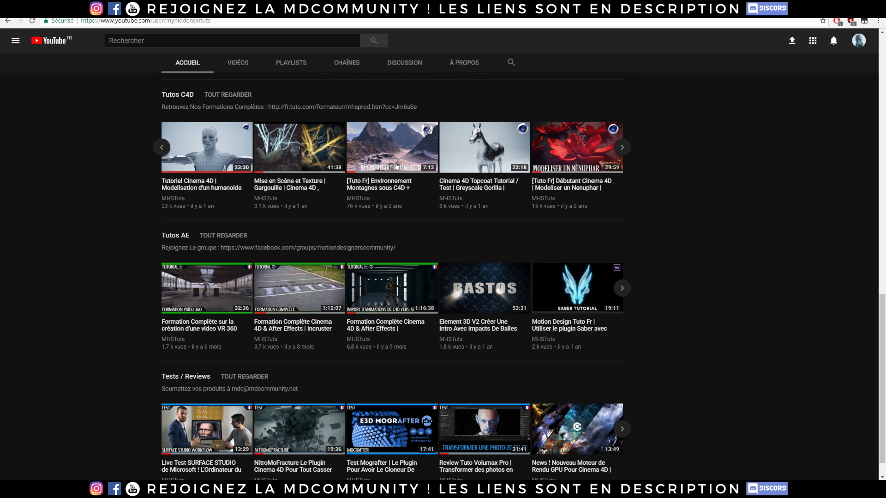
pyautogui.scroll(-1, 132, 189)
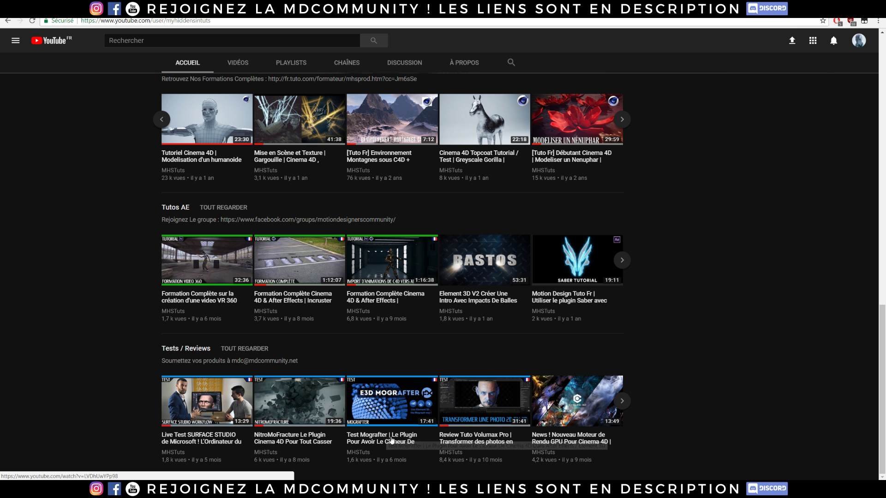
pyautogui.click(622, 402)
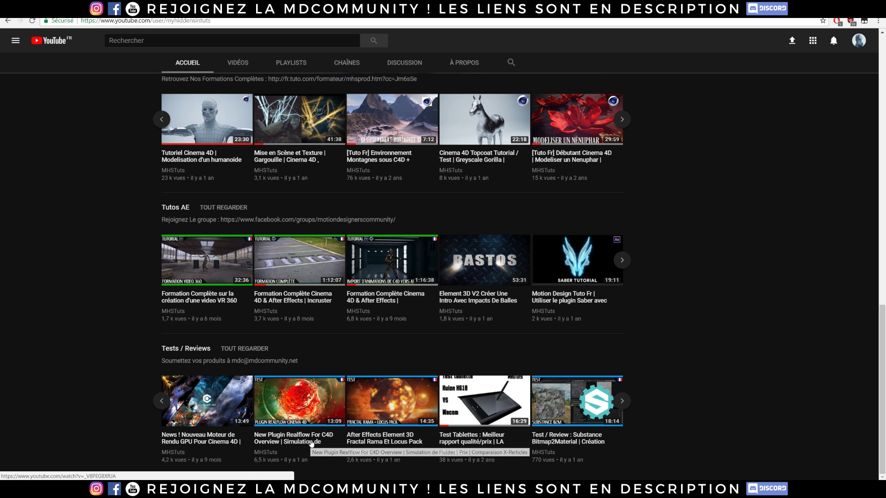
pyautogui.click(621, 403)
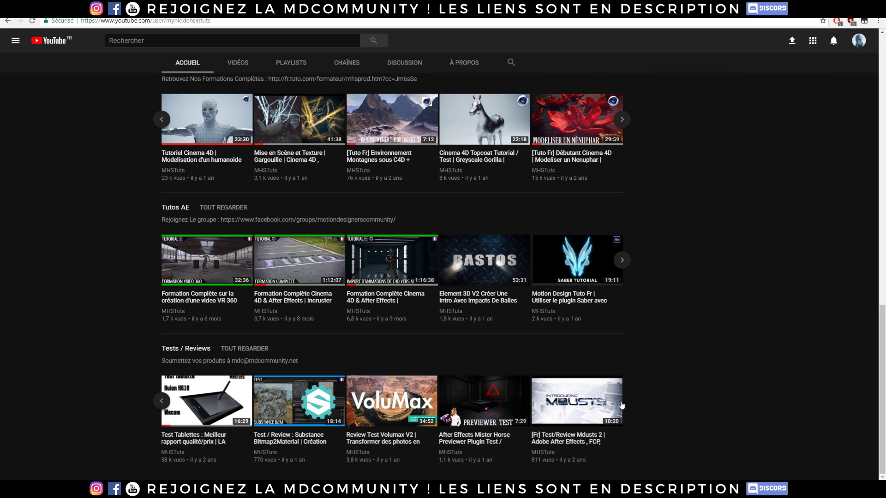
pyautogui.scroll(15, 301, 369)
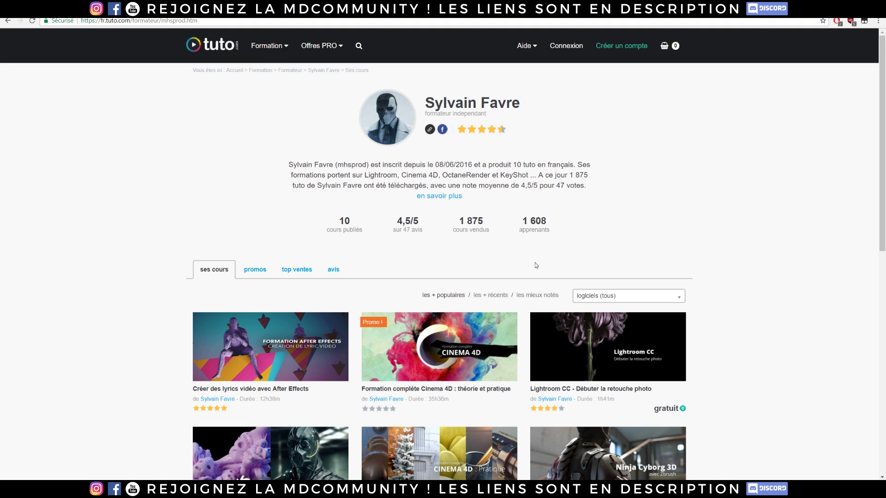
# - Look through the instructor's course list on tuto.com, including the complete Cinema 4D theory and practice course
pyautogui.scroll(-5, 729, 195)
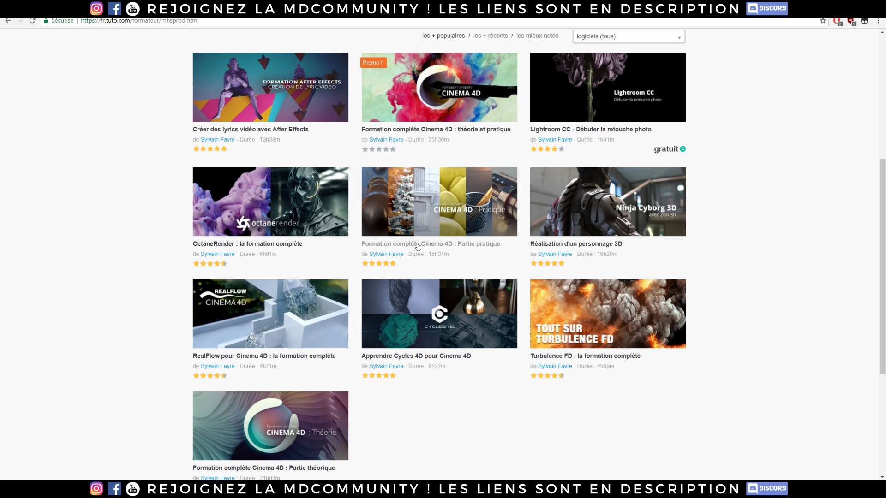
pyautogui.click(479, 142)
pyautogui.moveTo(427, 139); pyautogui.dragTo(457, 144)
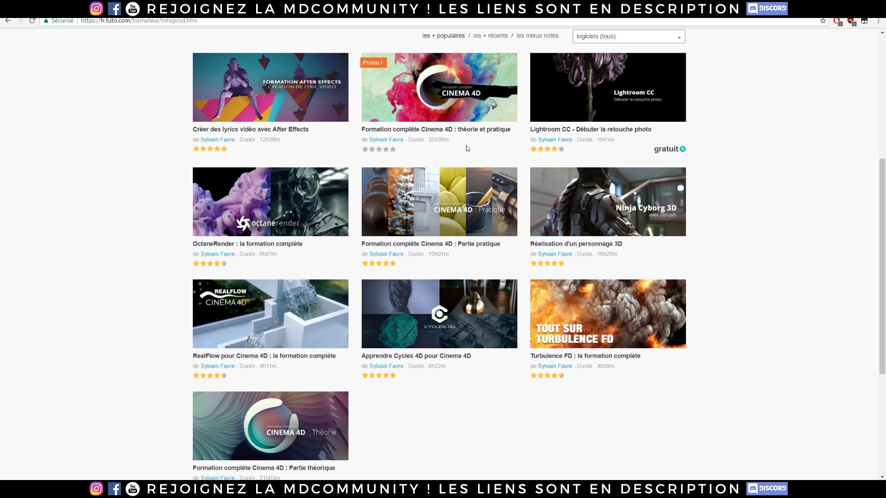